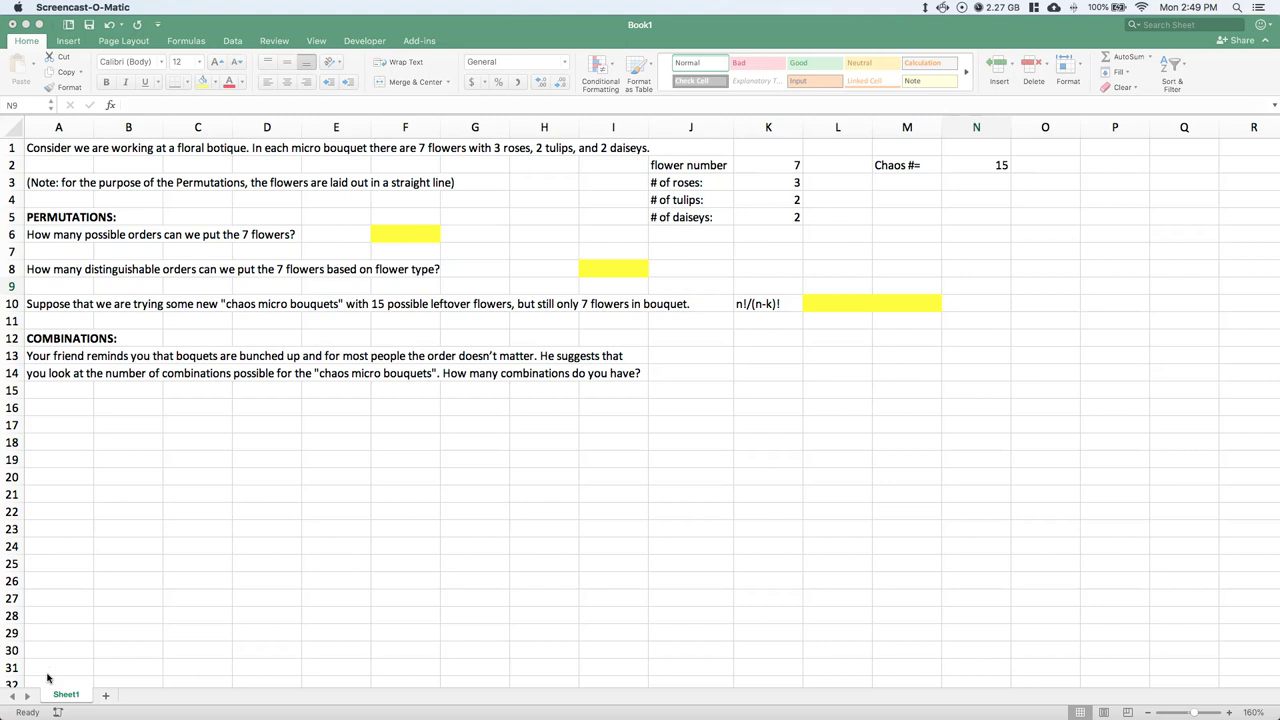
- Type the note n!=7! in E6 beside the first question
left_click(324, 234)
left_click(324, 234)
type("n!")
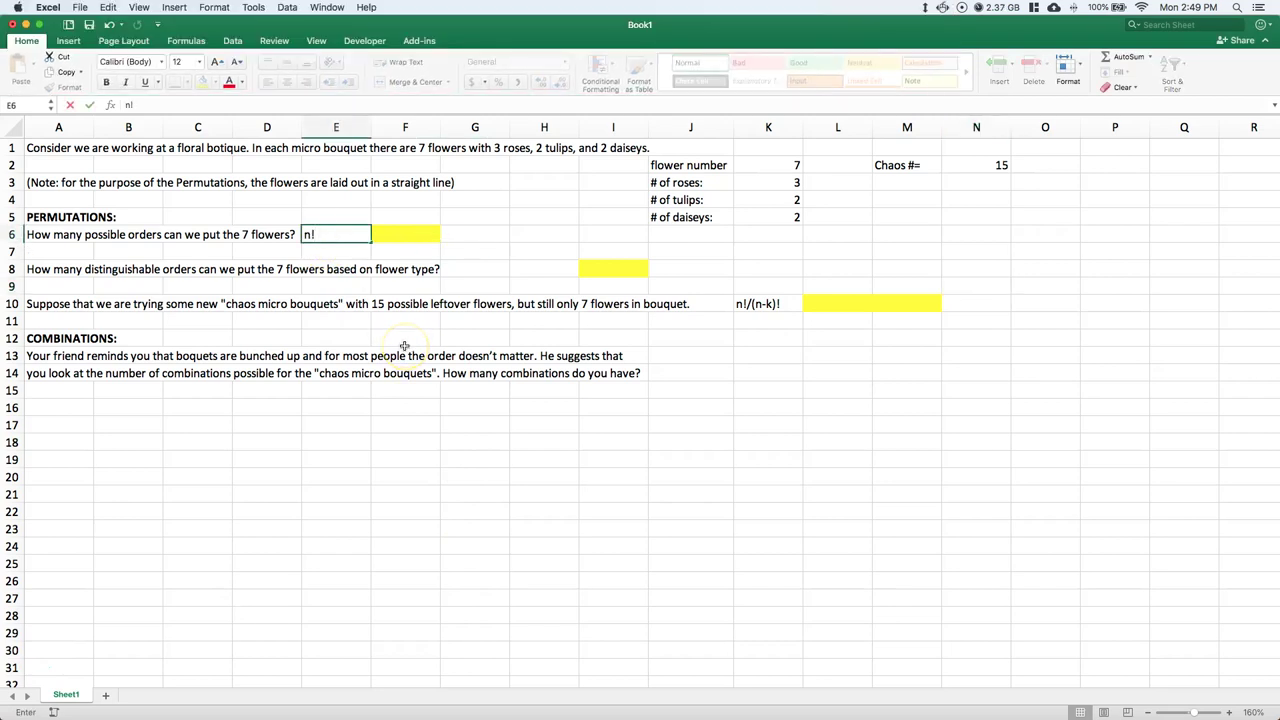
type("=7!")
- Enter =FACT(K2) in F6 so it returns 5040
left_click(386, 235)
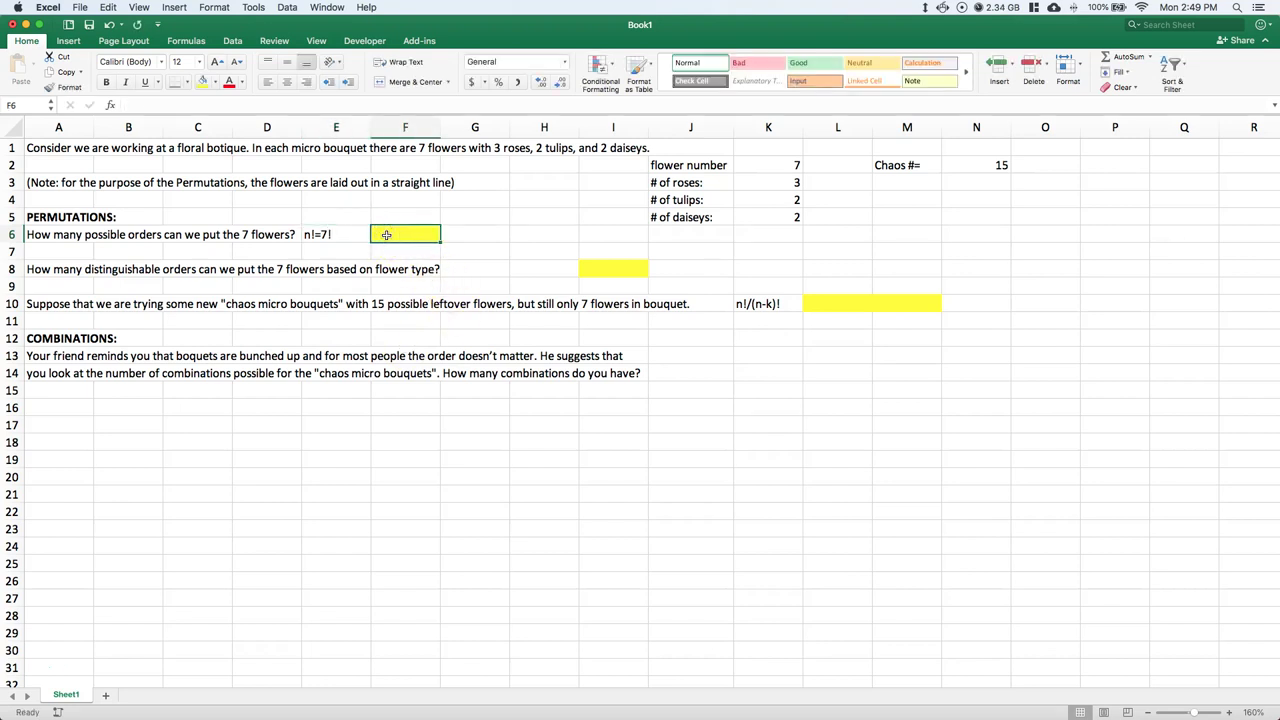
type("=fact")
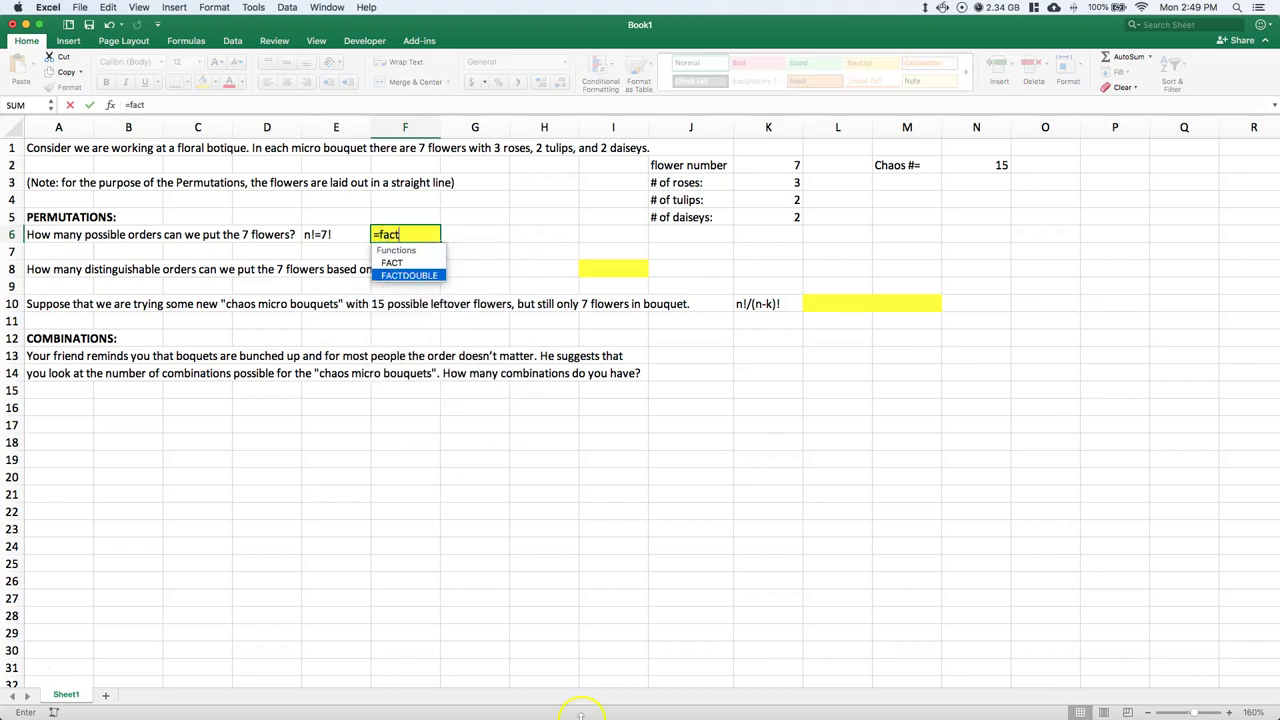
double_click(392, 263)
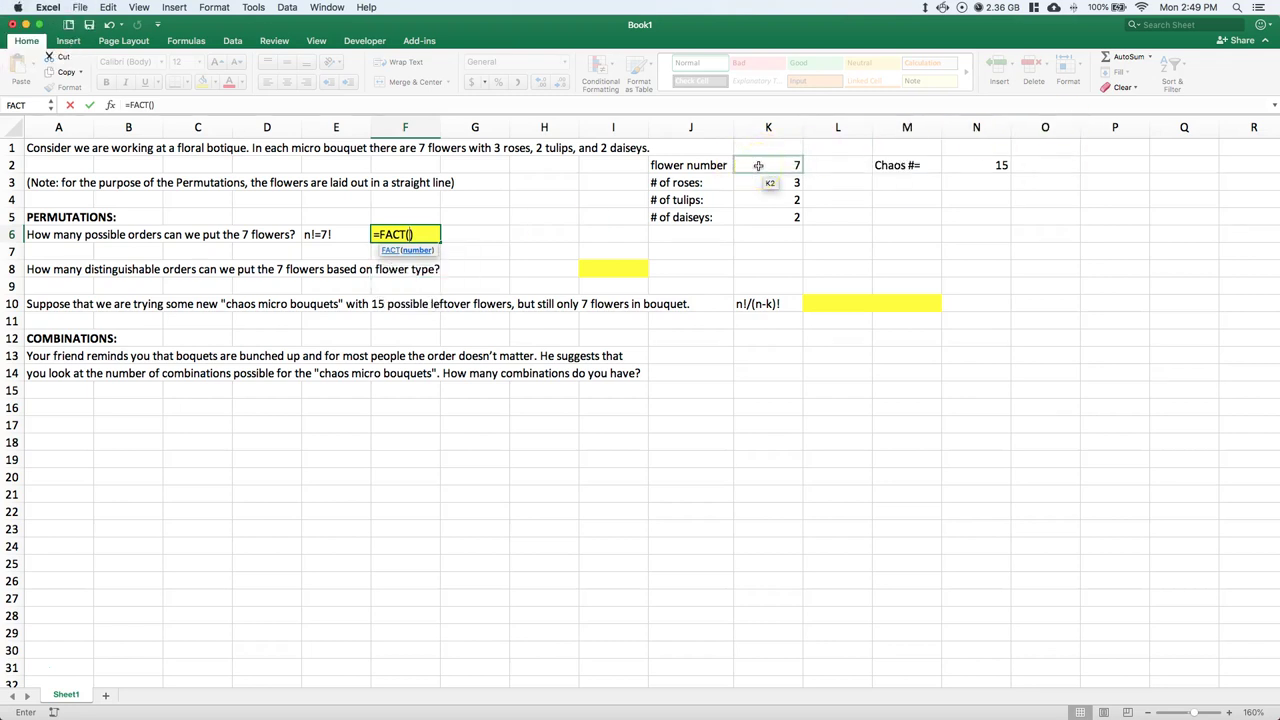
left_click(758, 165)
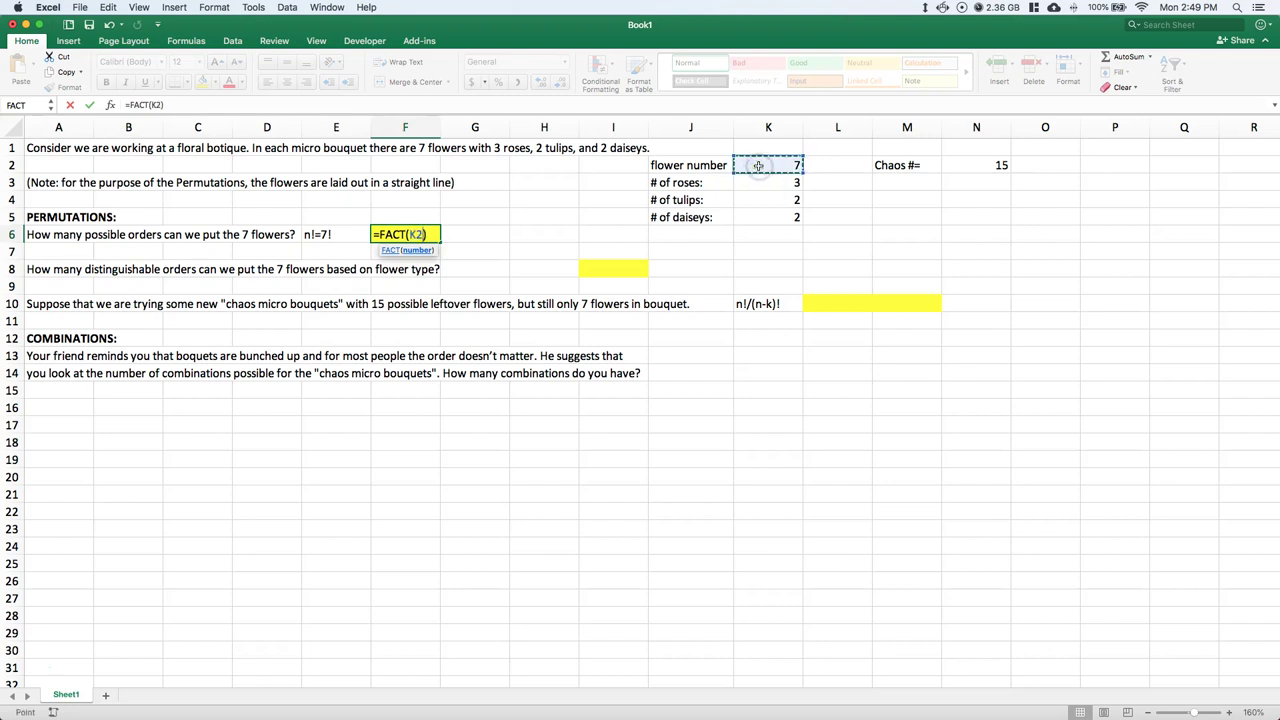
key("Return")
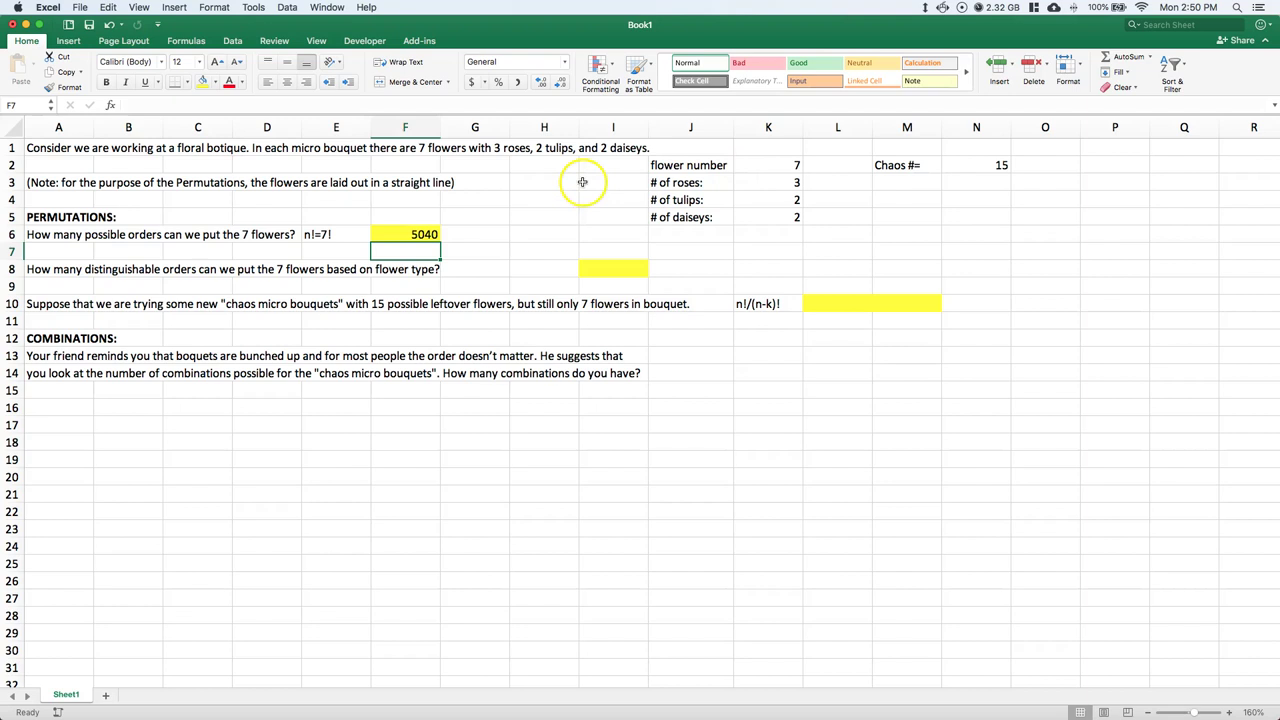
- Write the note n!/(n1!*n2!...) in G8 and start editing answer cell I8
left_click(457, 267)
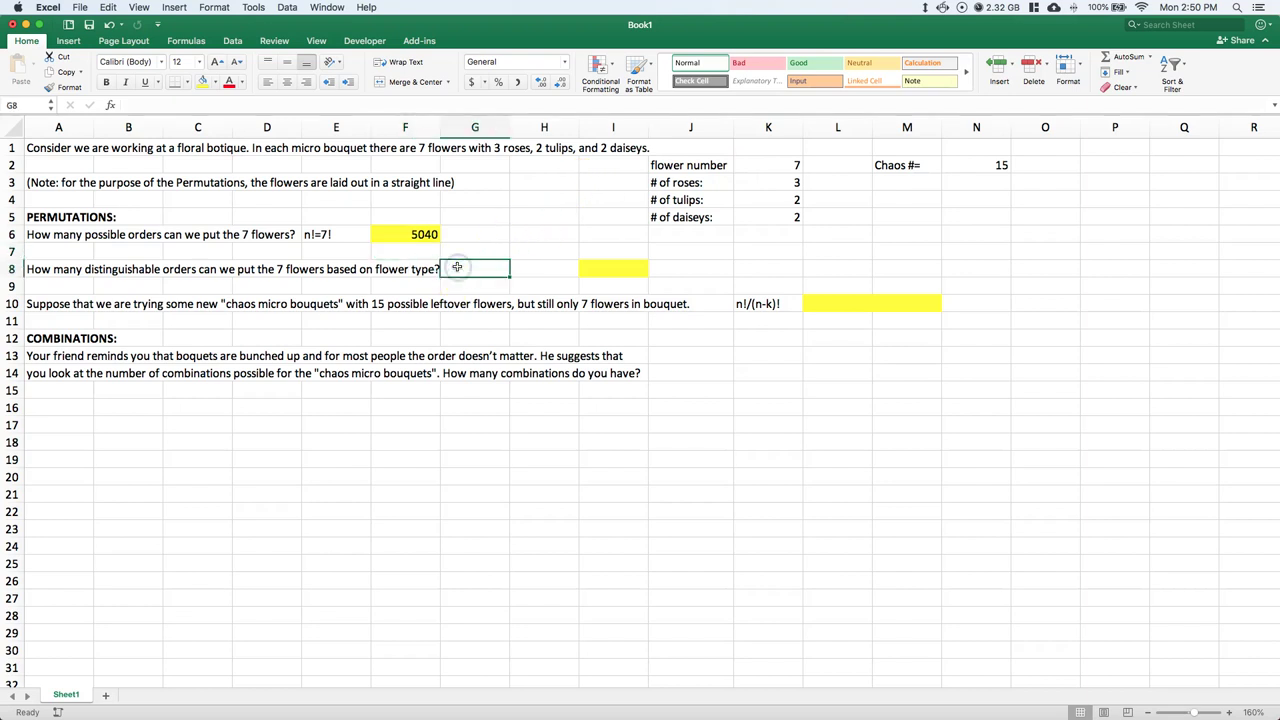
double_click(457, 267)
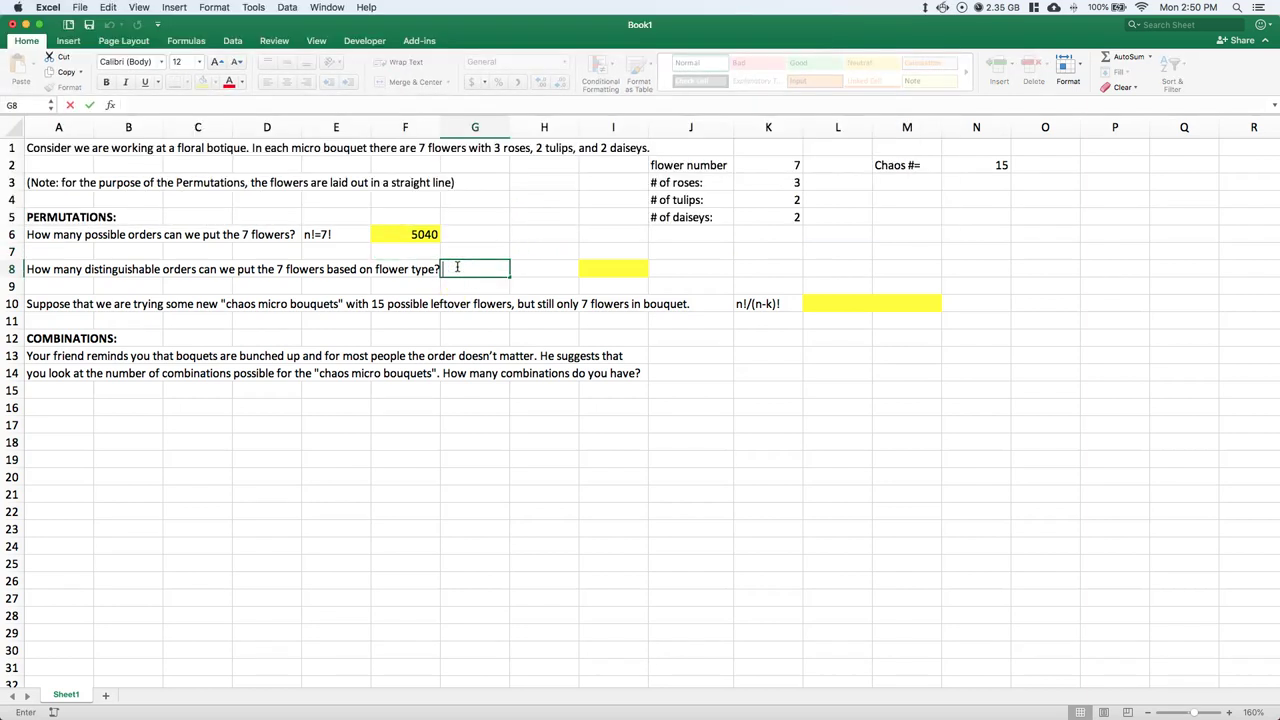
type("n!/(n1!*n2!...)")
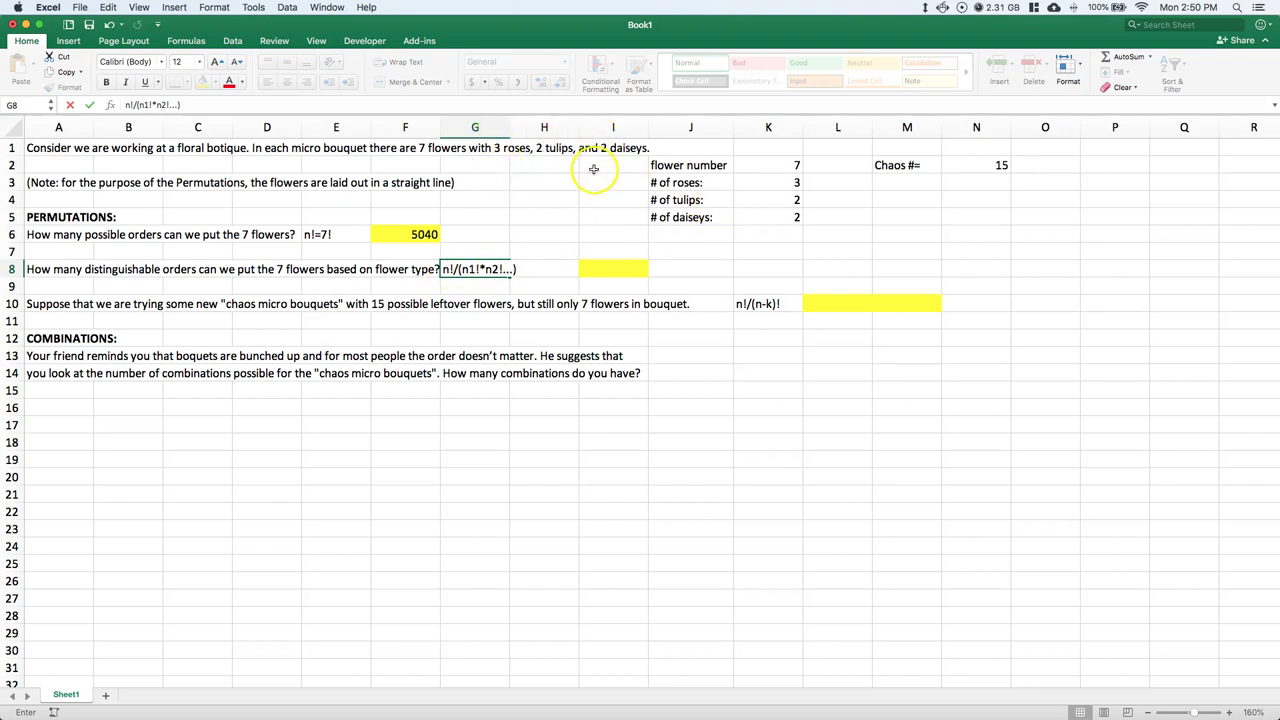
left_click(593, 267)
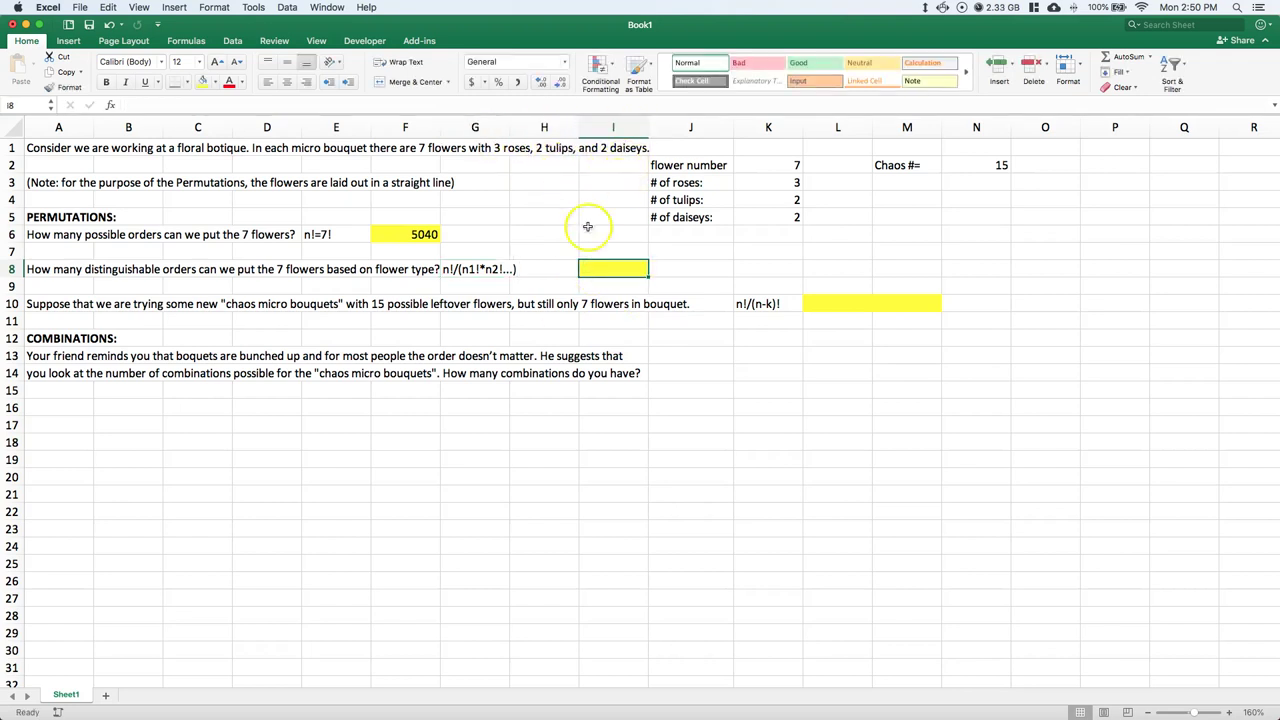
double_click(600, 268)
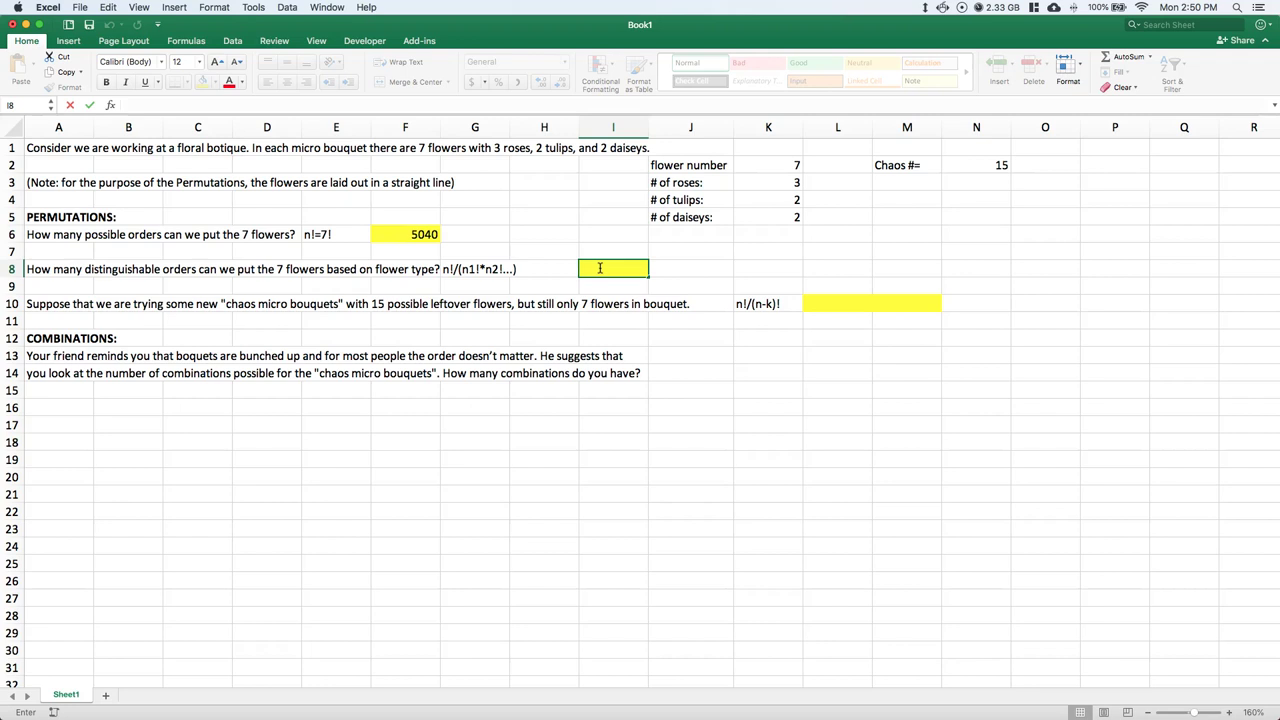
- Enter =FACT(K2)/(FACT(K3)*FACT(K4)*FACT(K5)) in I8, giving 210 distinguishable orders
type("=")
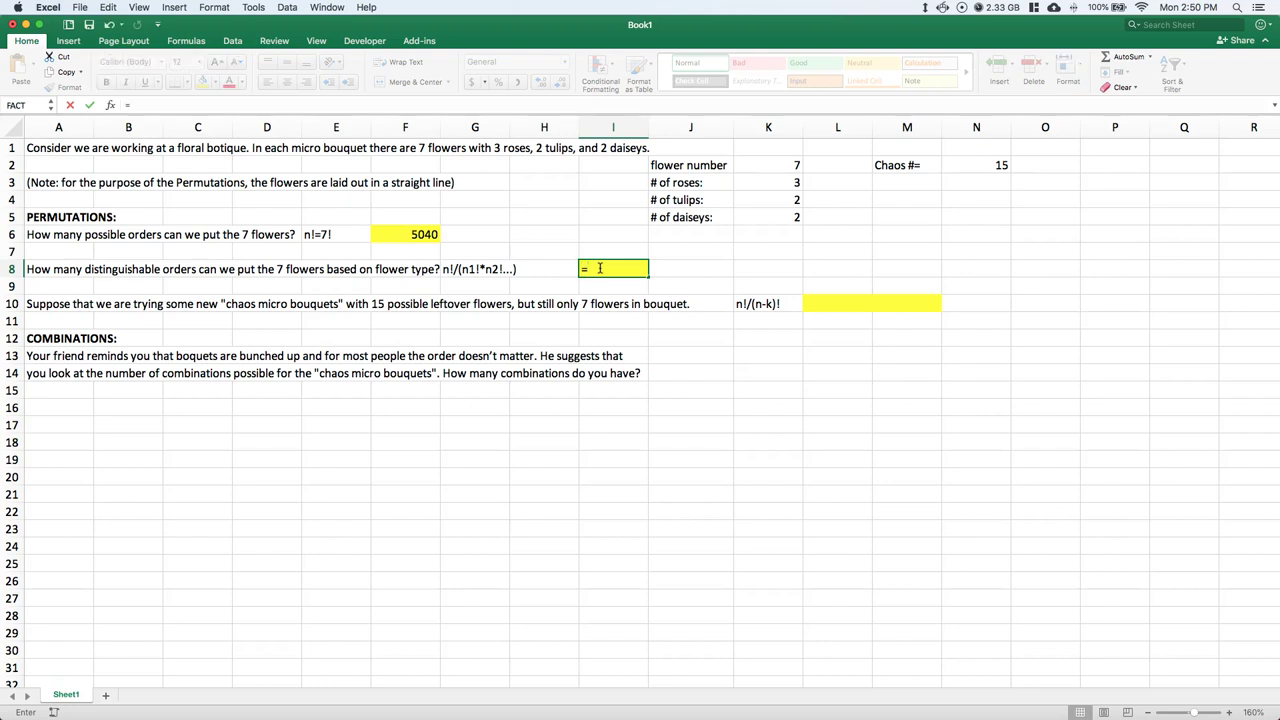
left_click(773, 195)
type("fact(")
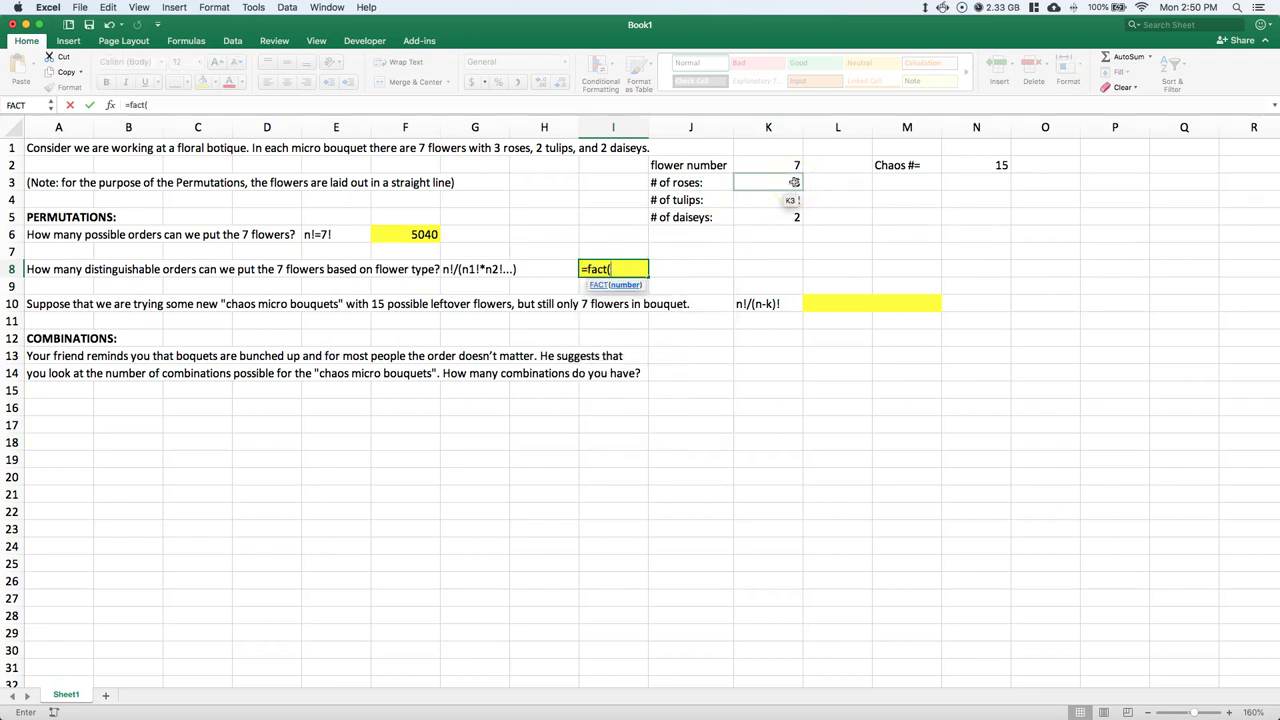
left_click(769, 161)
type(")/(")
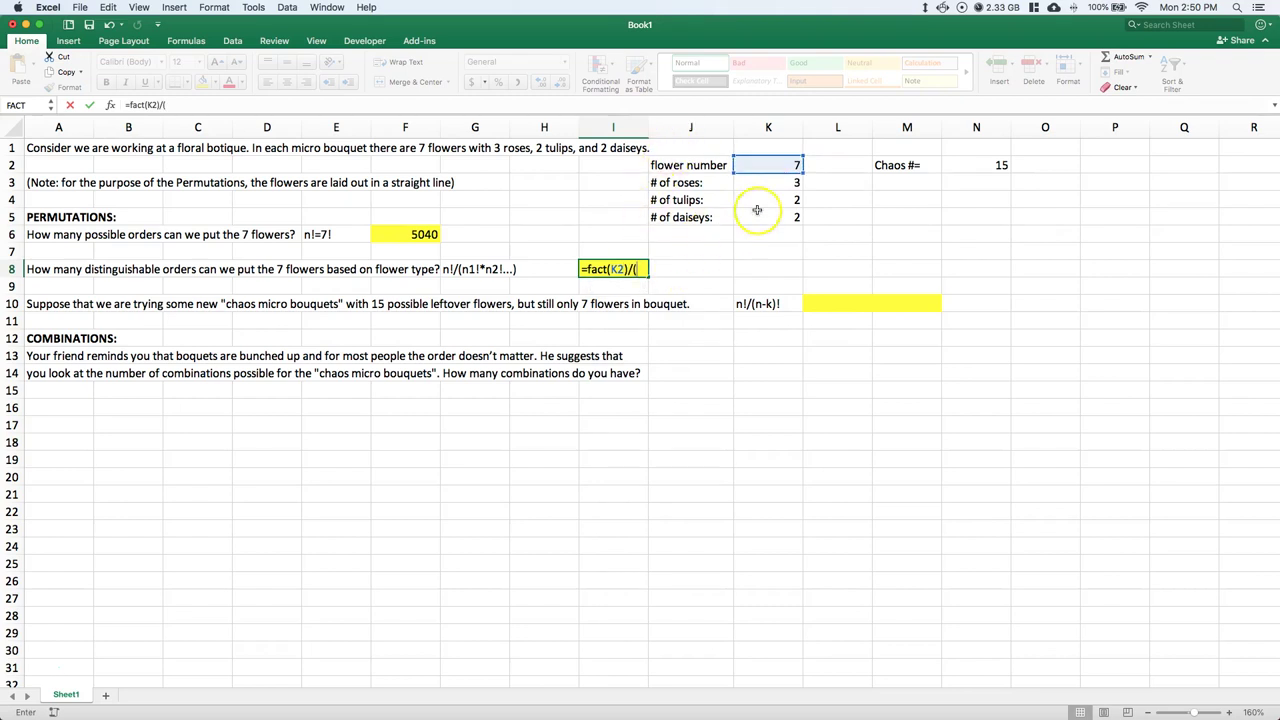
type("fact(")
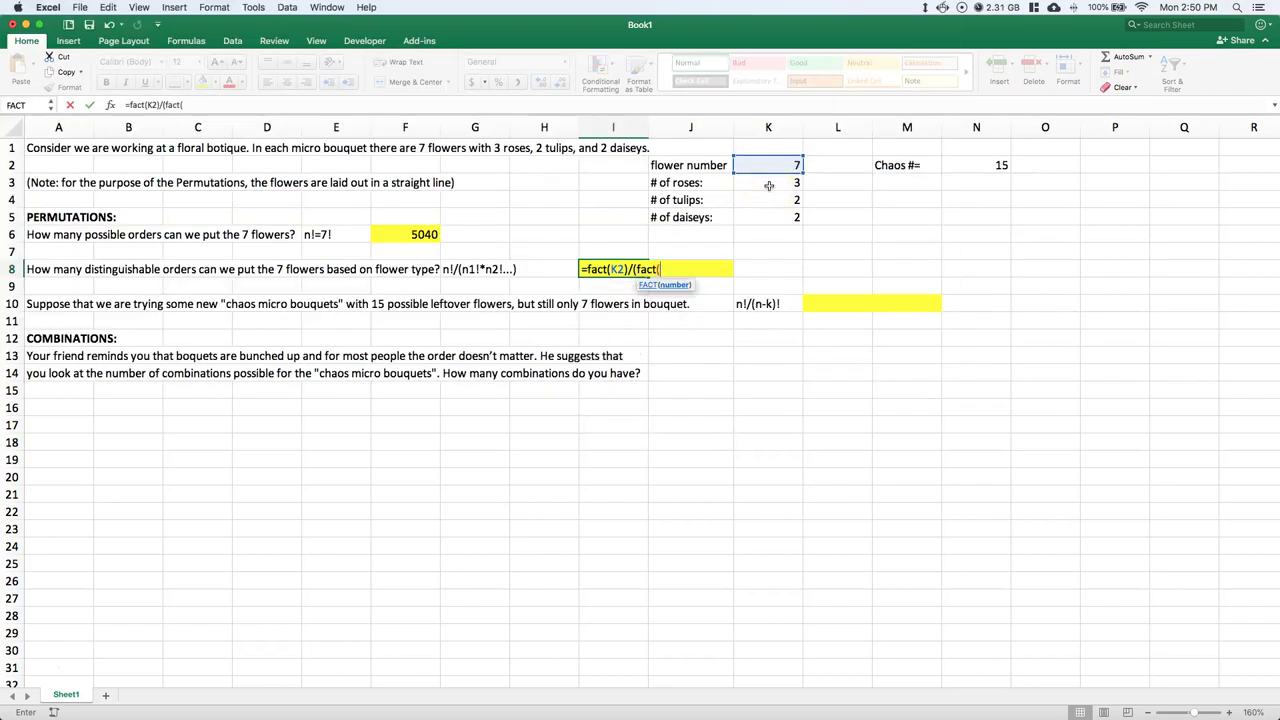
left_click(769, 185)
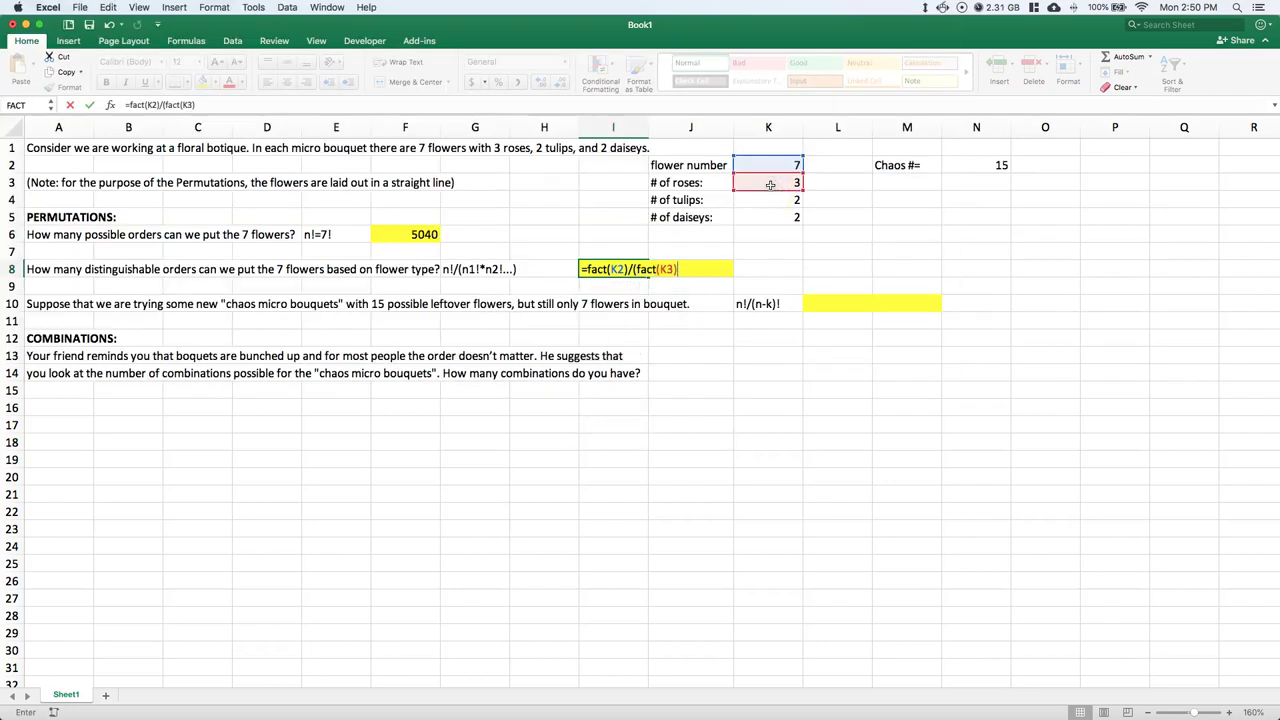
type(")*fact(")
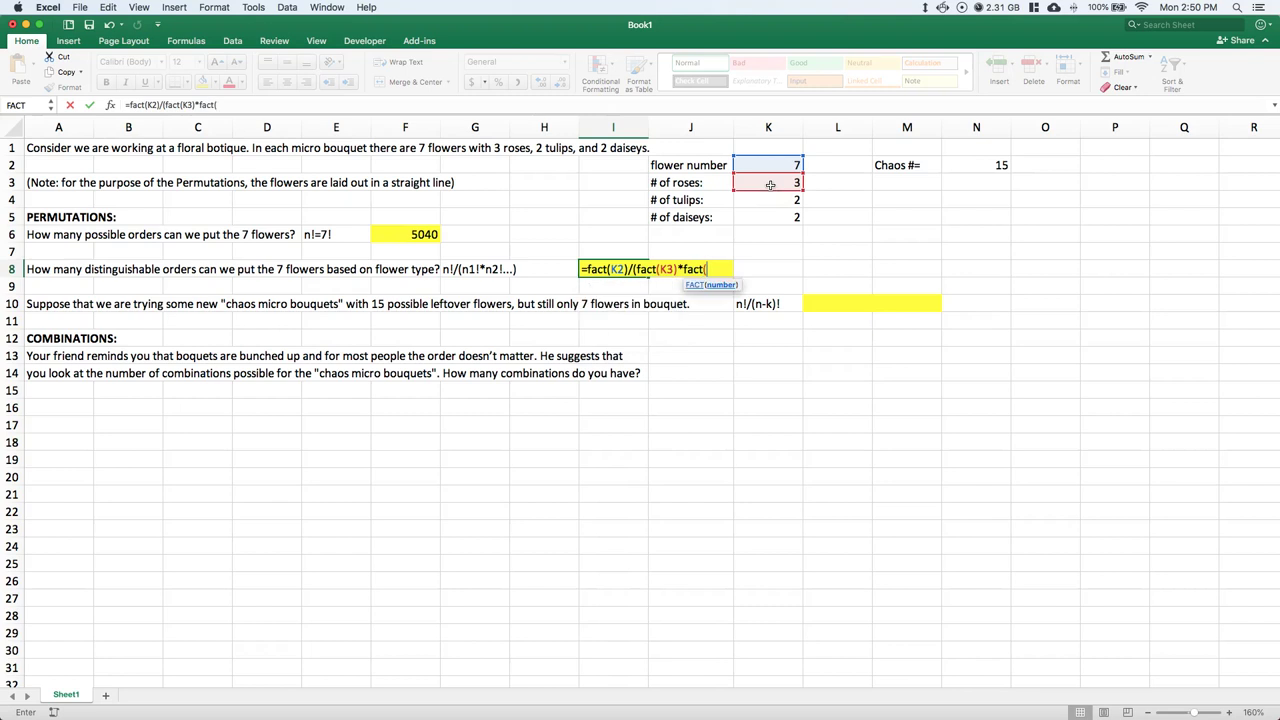
left_click(775, 200)
type(")")
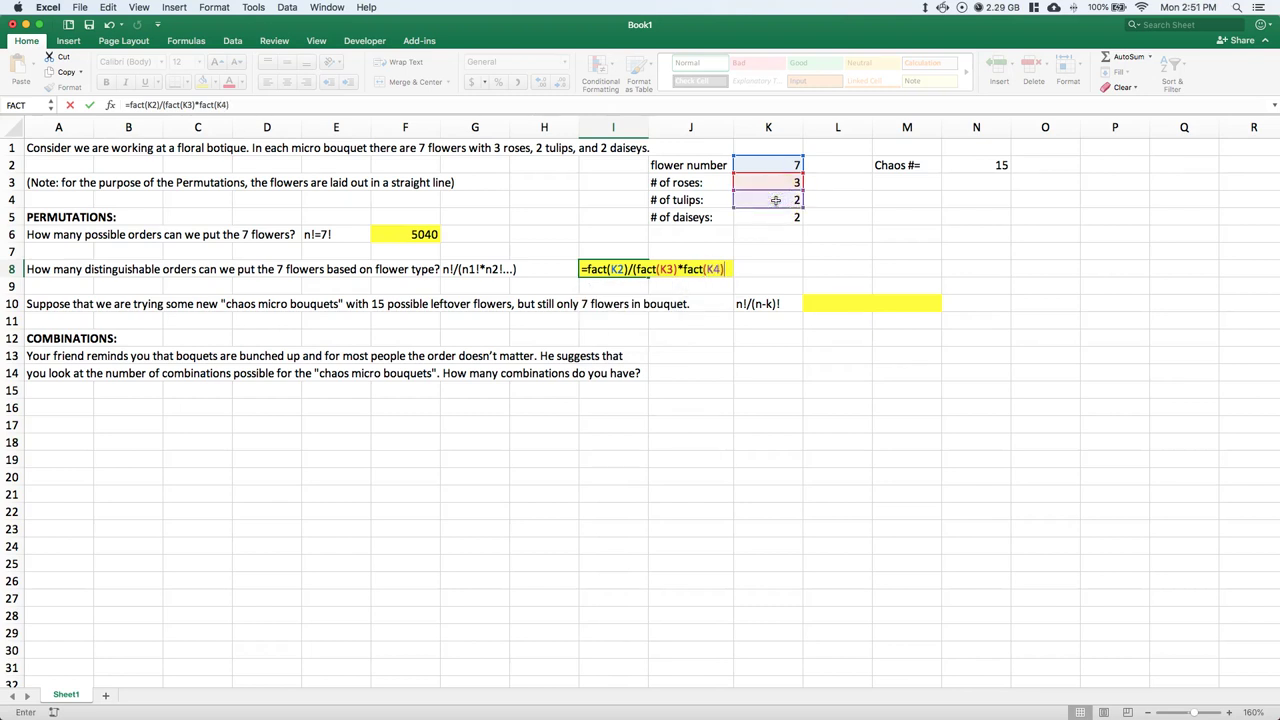
type("*fact(")
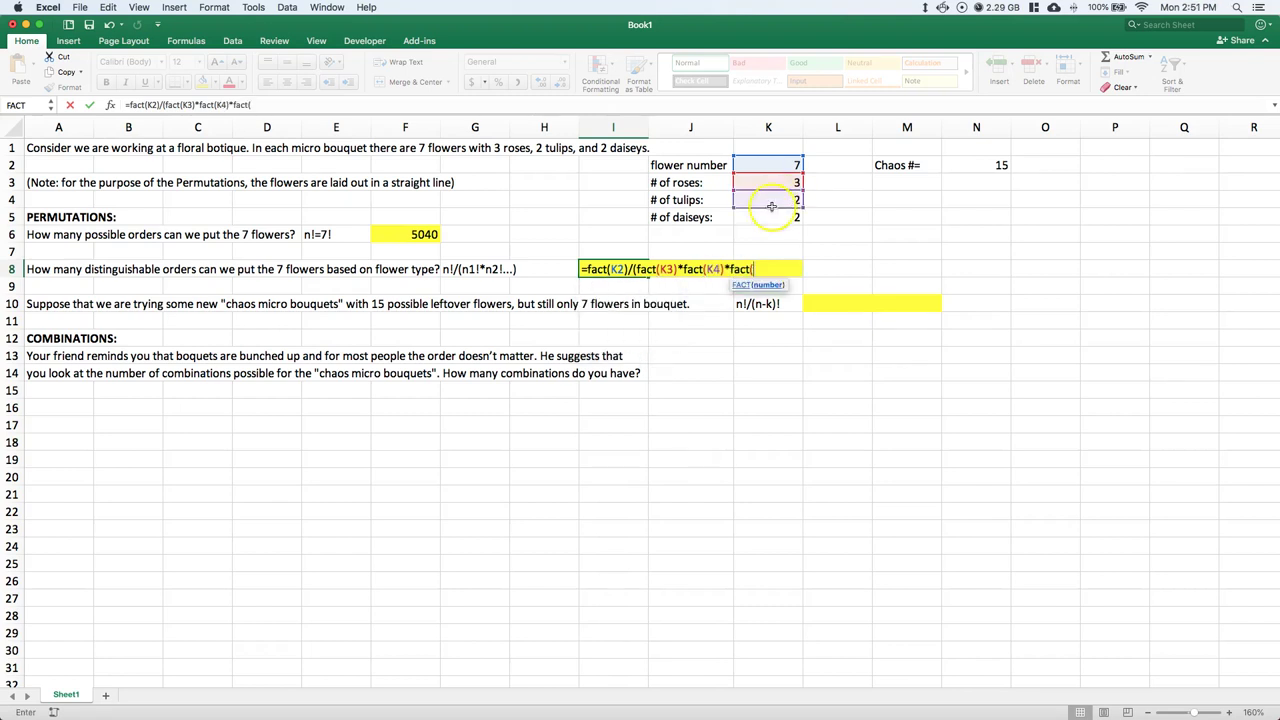
left_click(773, 217)
type("))")
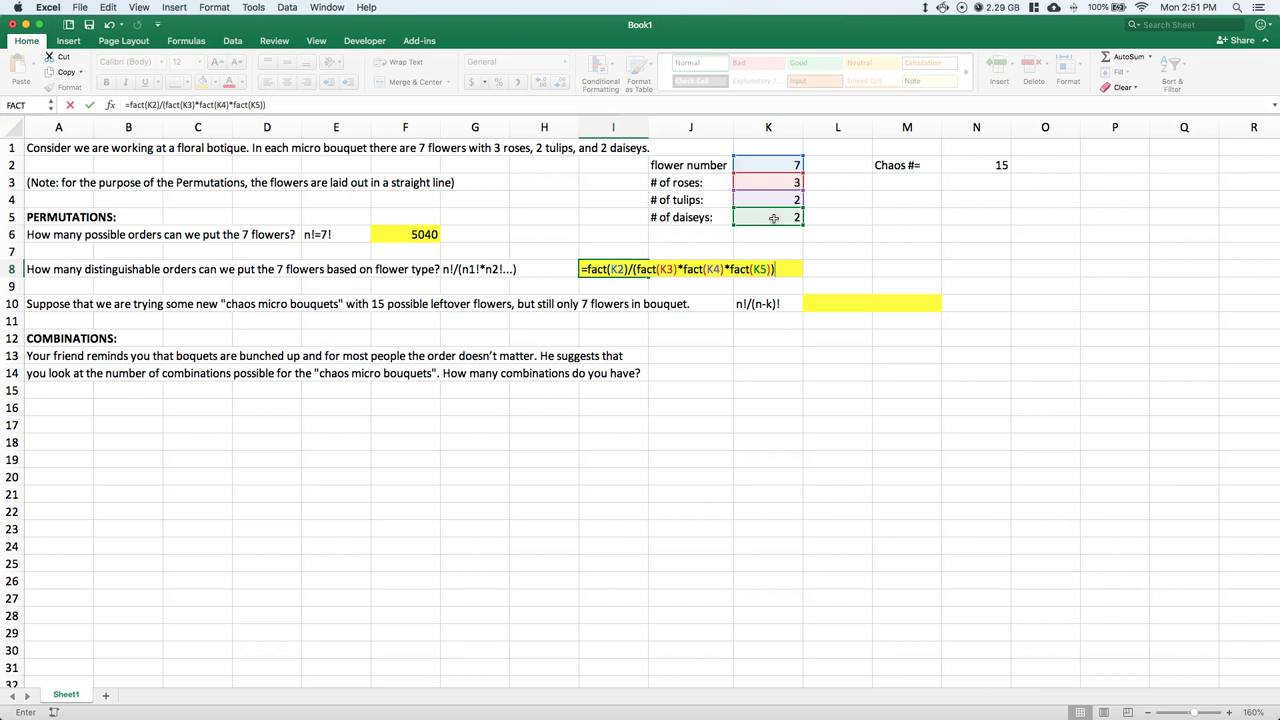
key("Return")
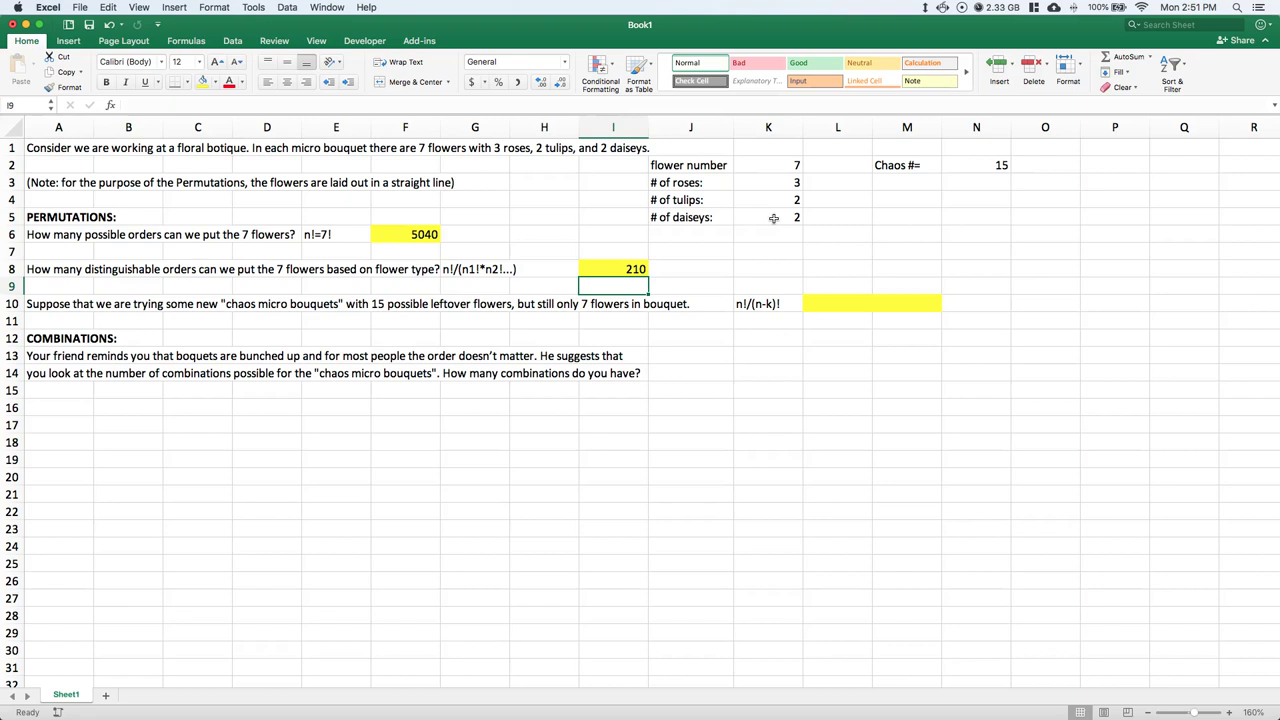
- Select the chaos-bouquet question in A10, then its answer cell L10
left_click(55, 305)
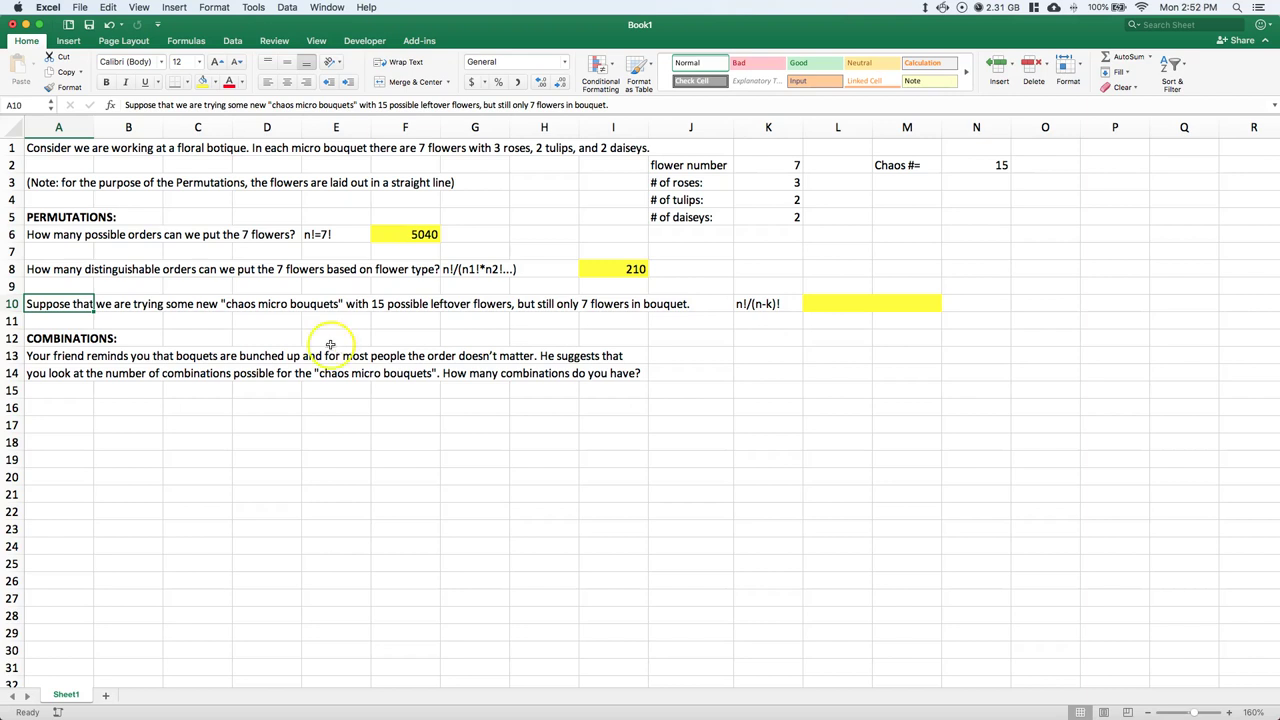
left_click(833, 304)
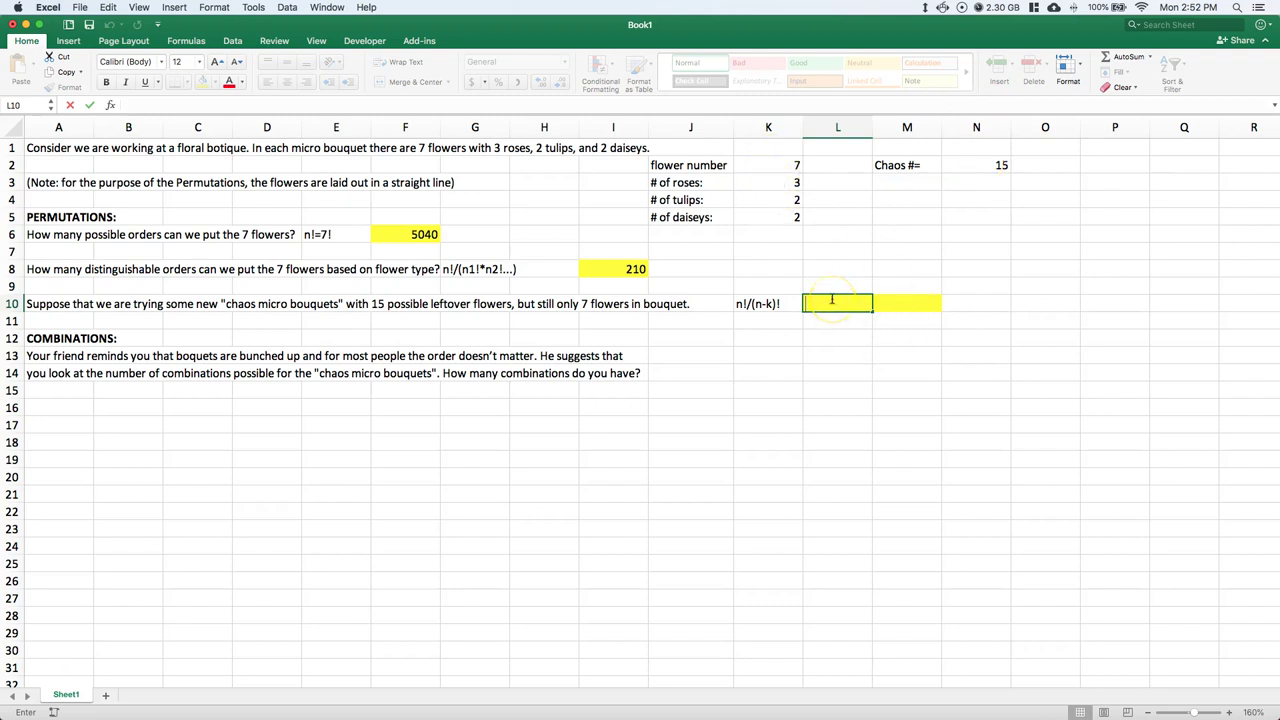
- Enter =FACT(N2)/FACT(N2-K2) in L10, giving 32432400 chaos-bouquet permutations
type("=")
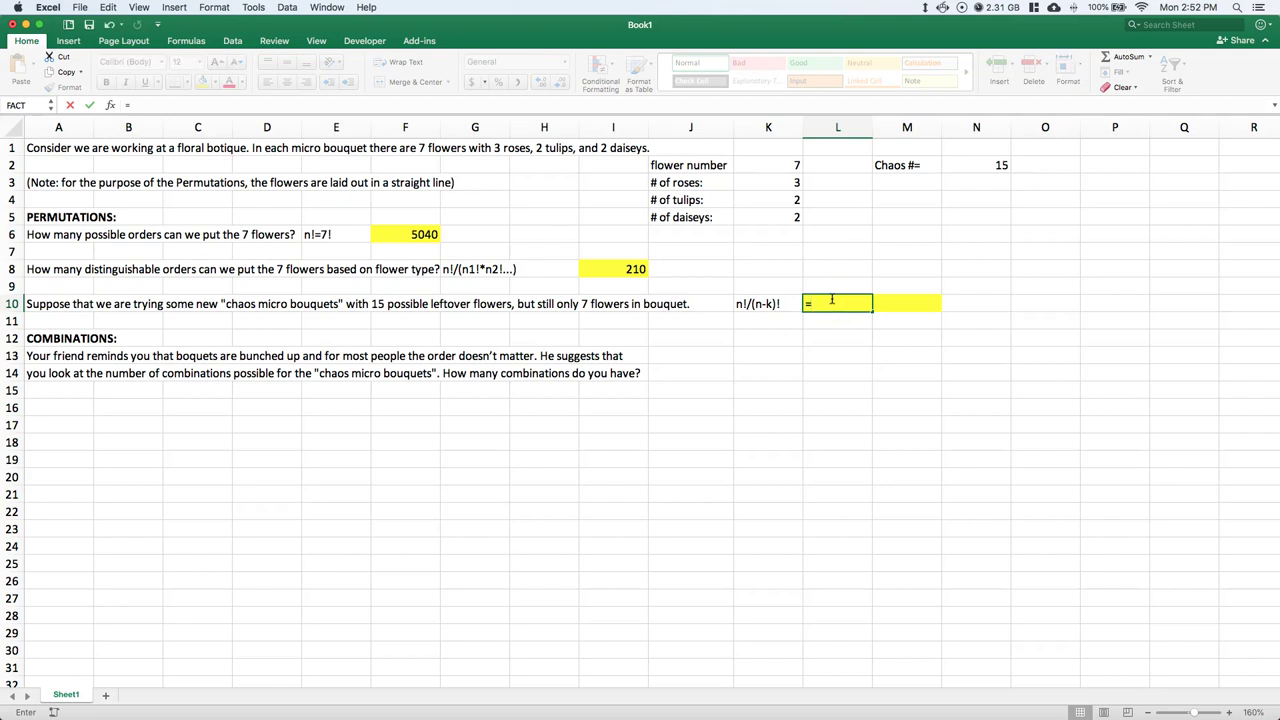
type("fact(")
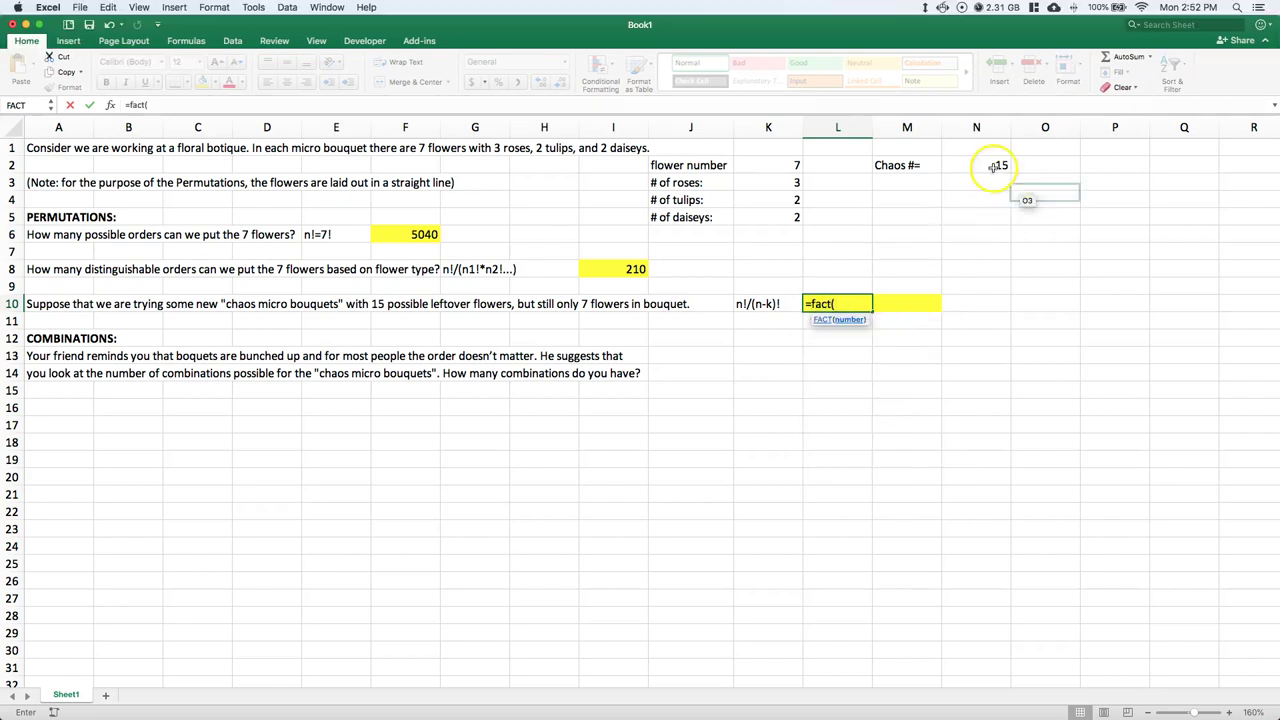
left_click(982, 164)
type(")")
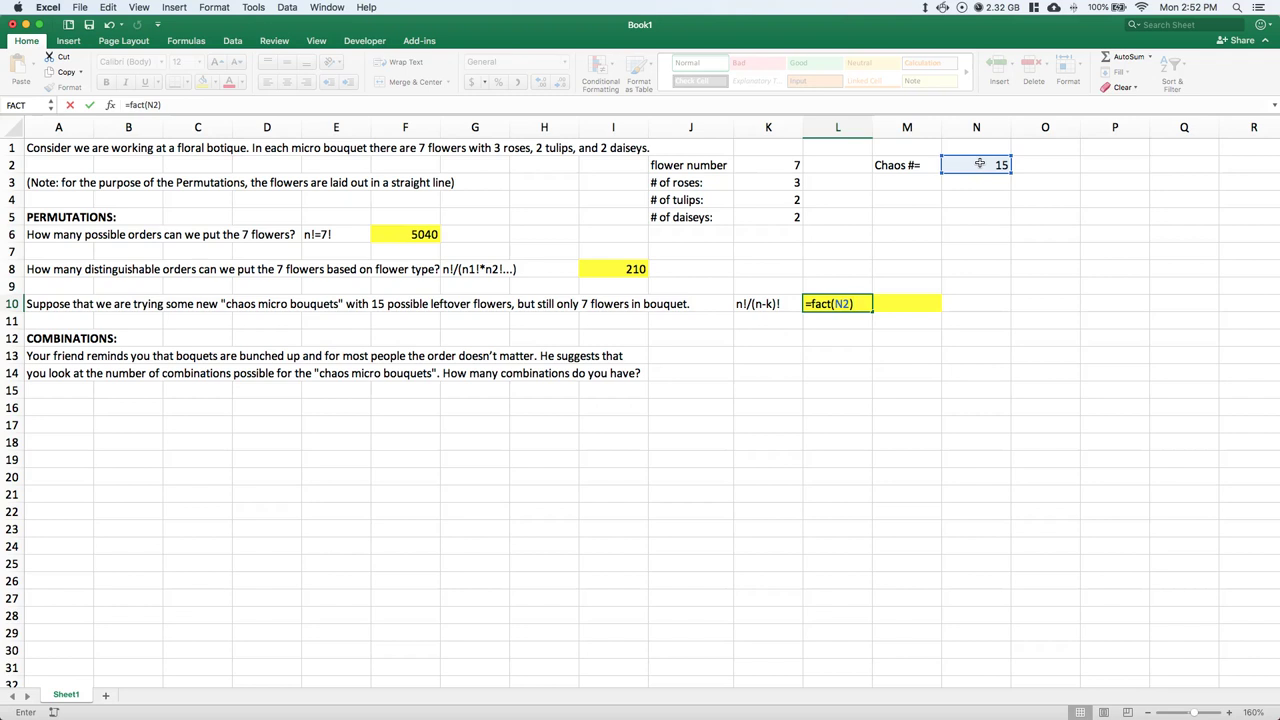
type("/fact(")
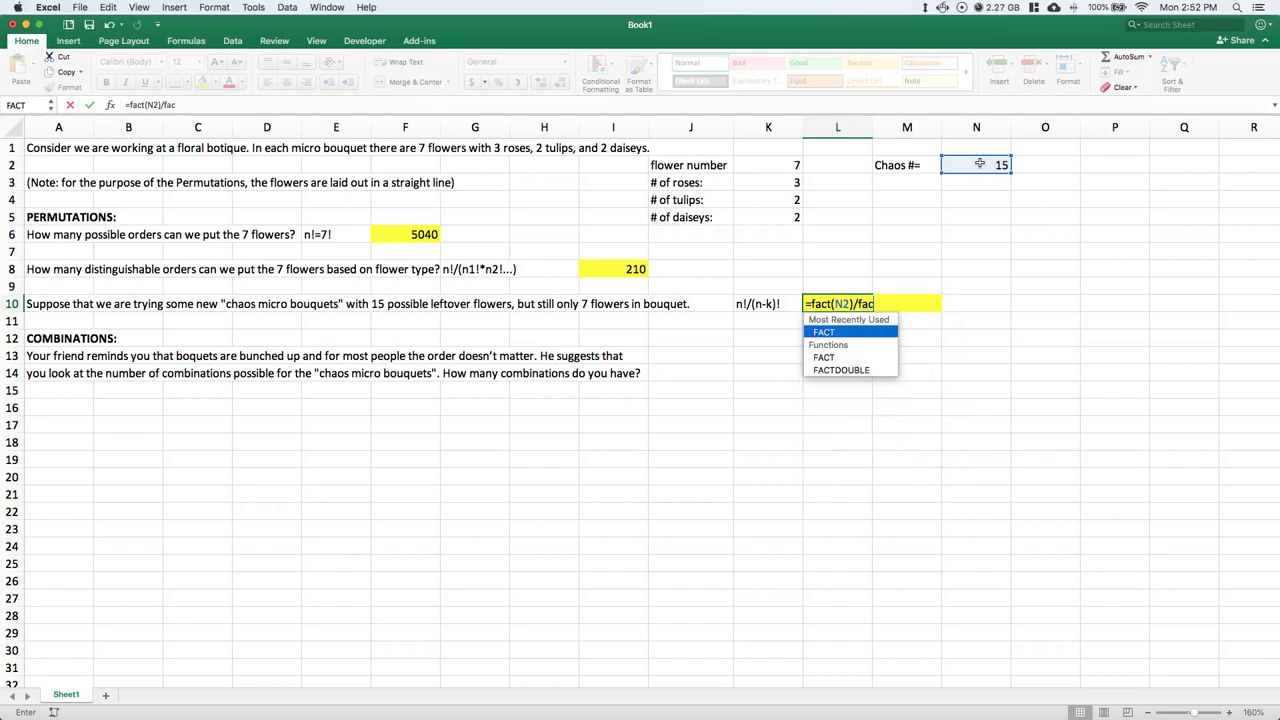
left_click(980, 164)
type("-")
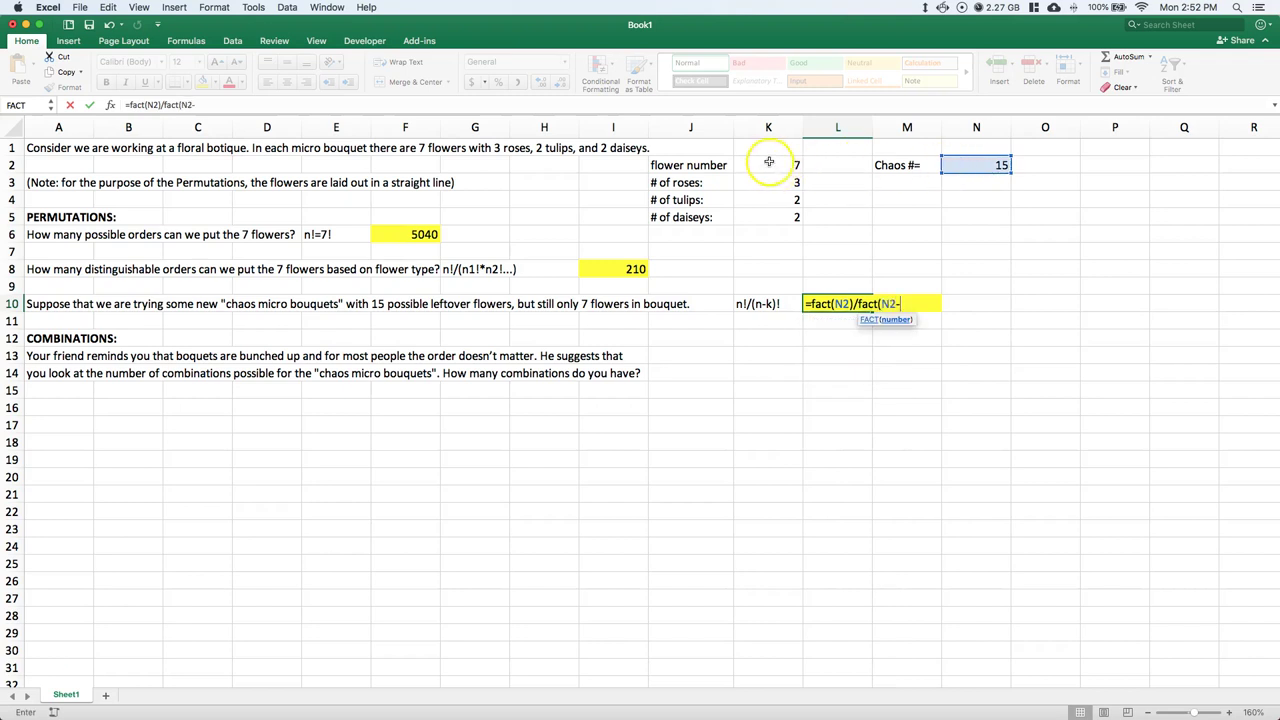
left_click(770, 163)
type(")")
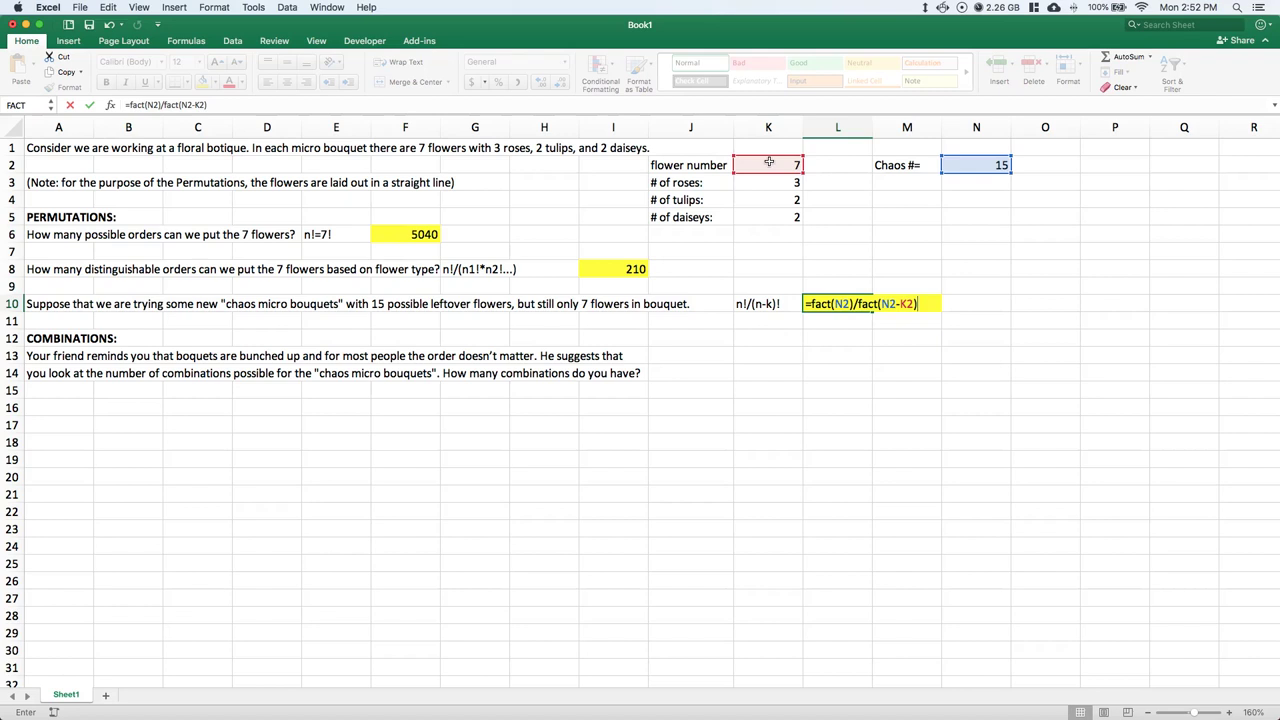
key("Return")
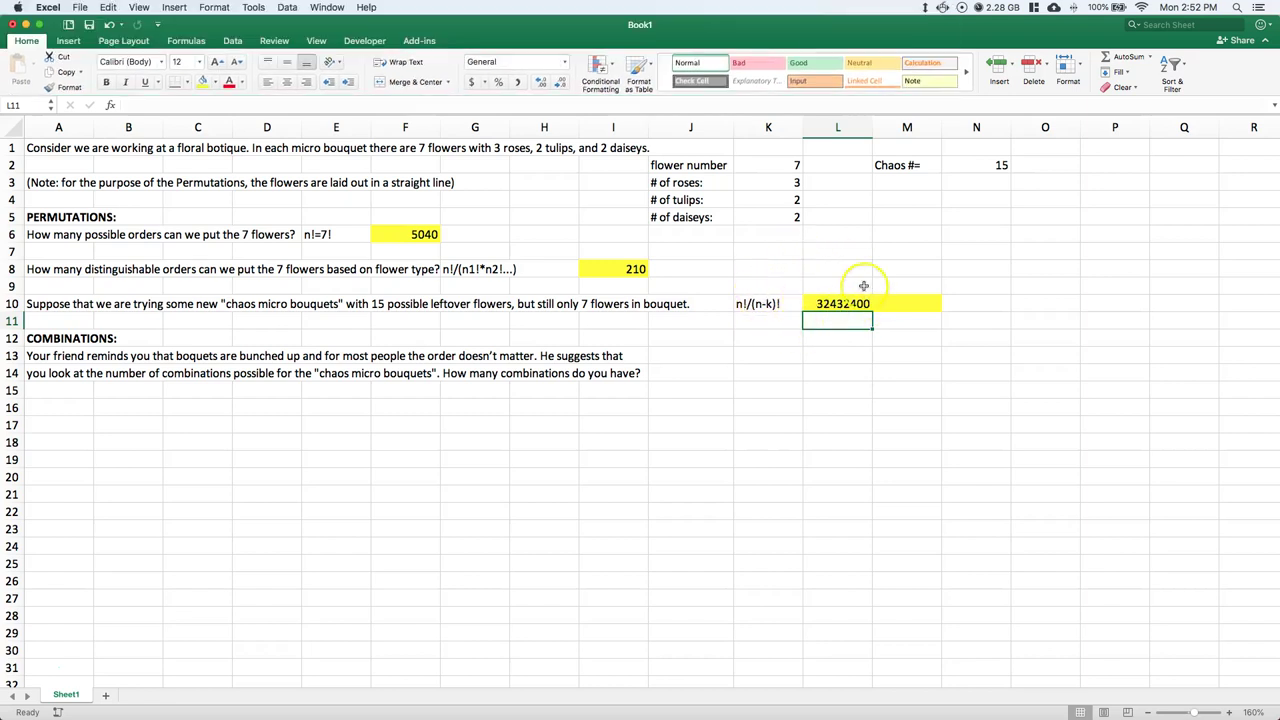
left_click(905, 304)
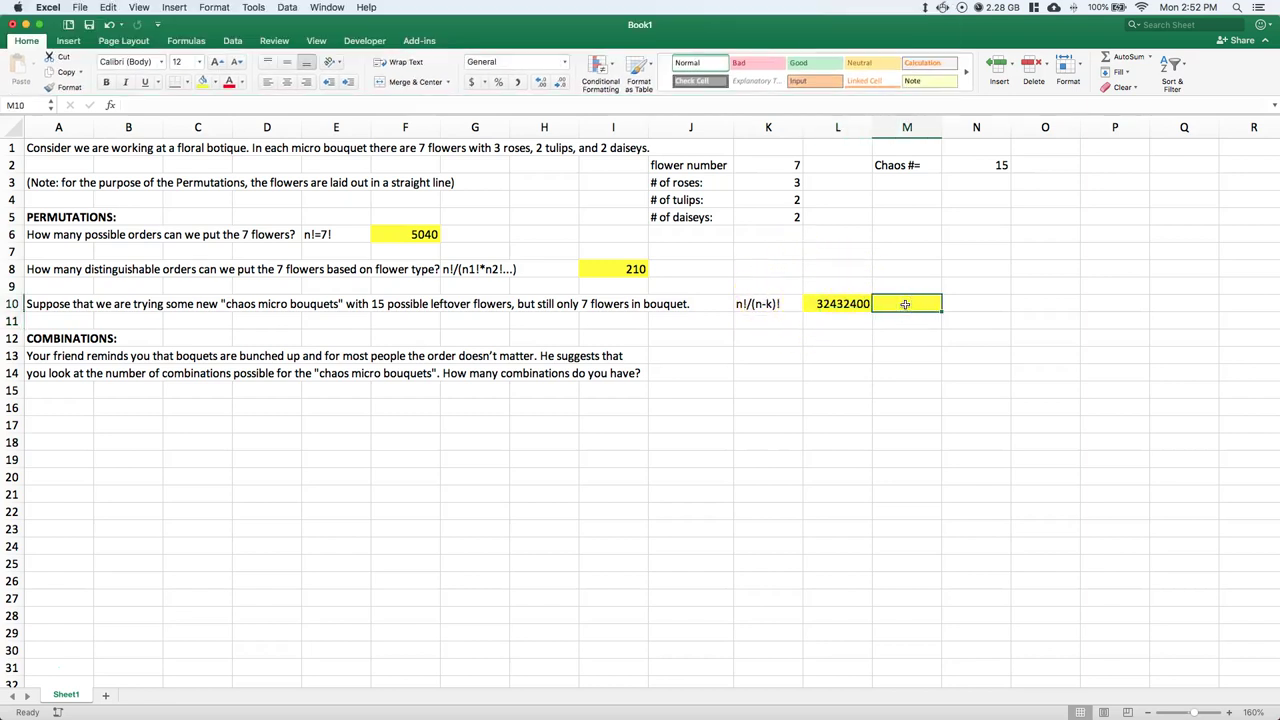
- Enter =PERMUT(N2,K2) in M10, returning 32432400
type("=")
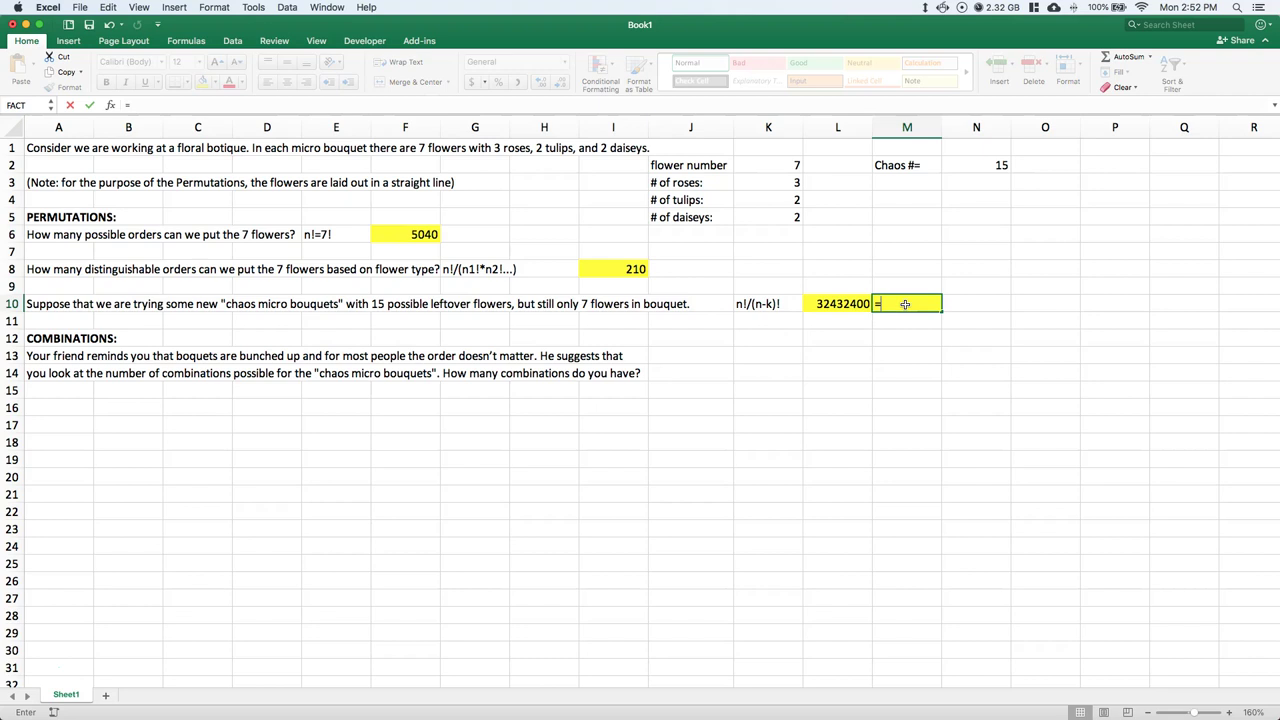
type("permut")
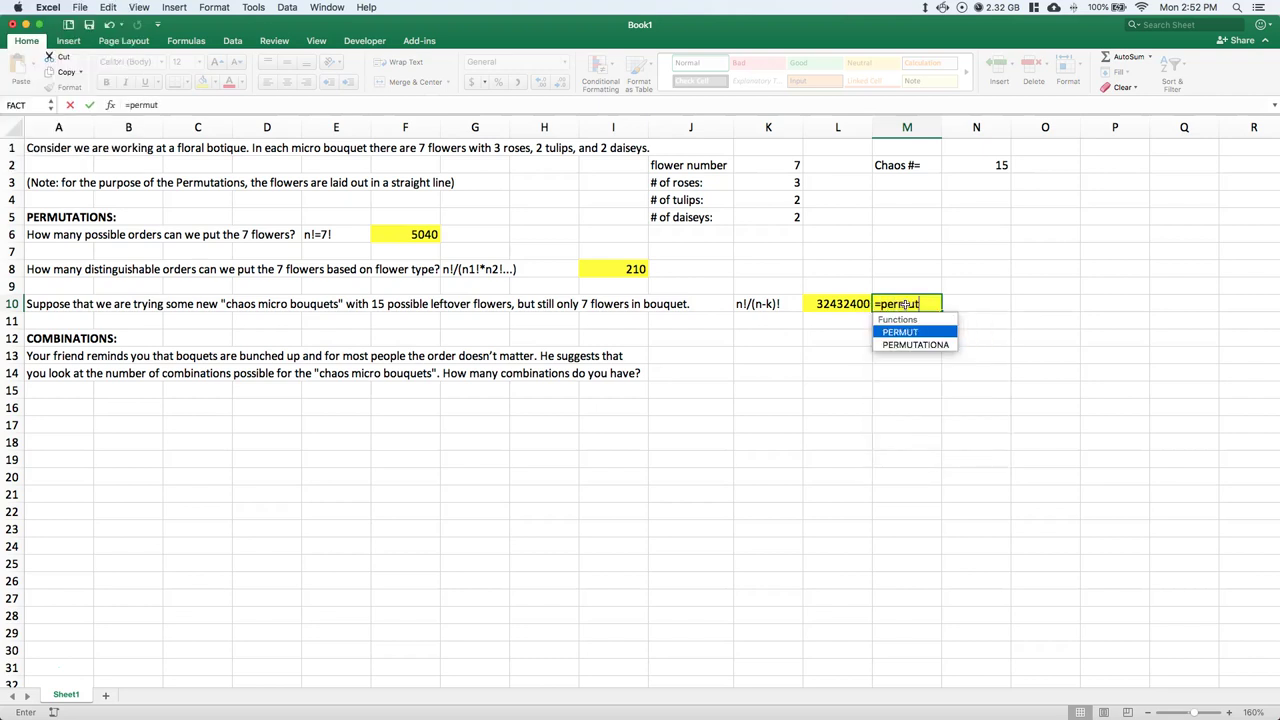
type("(")
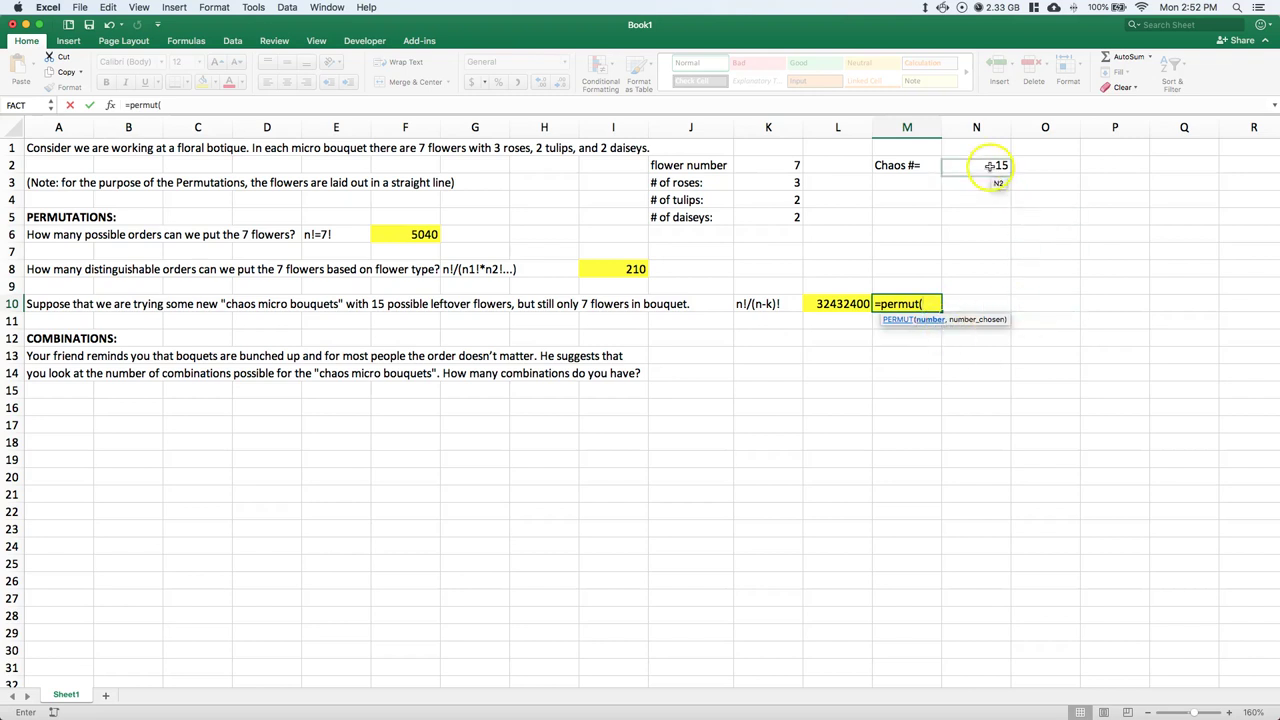
left_click(989, 165)
type(",")
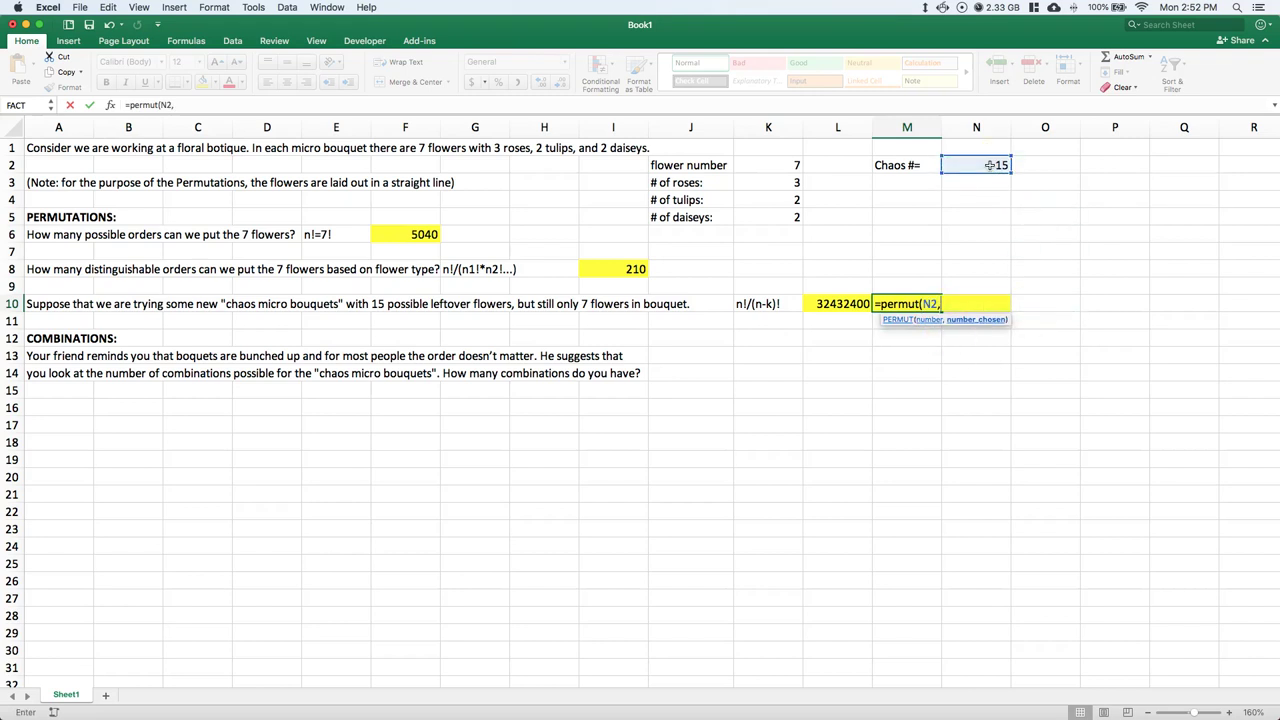
left_click(769, 164)
type(")")
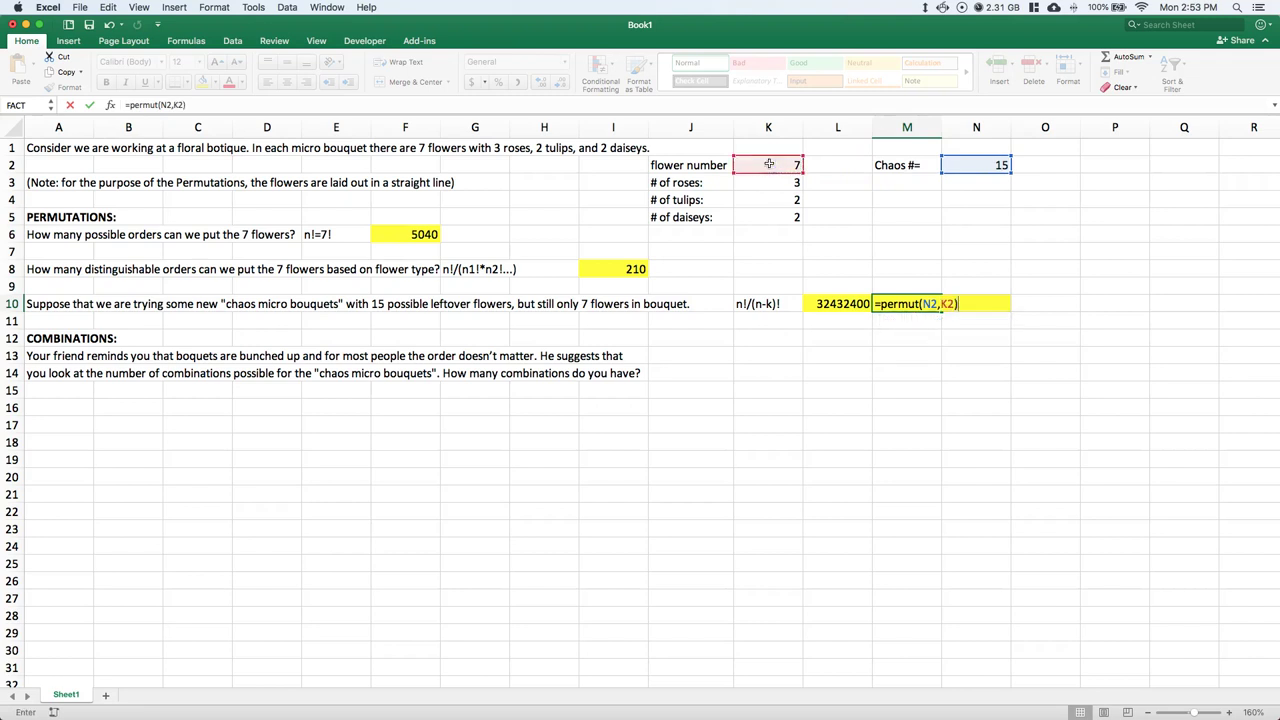
key("Return")
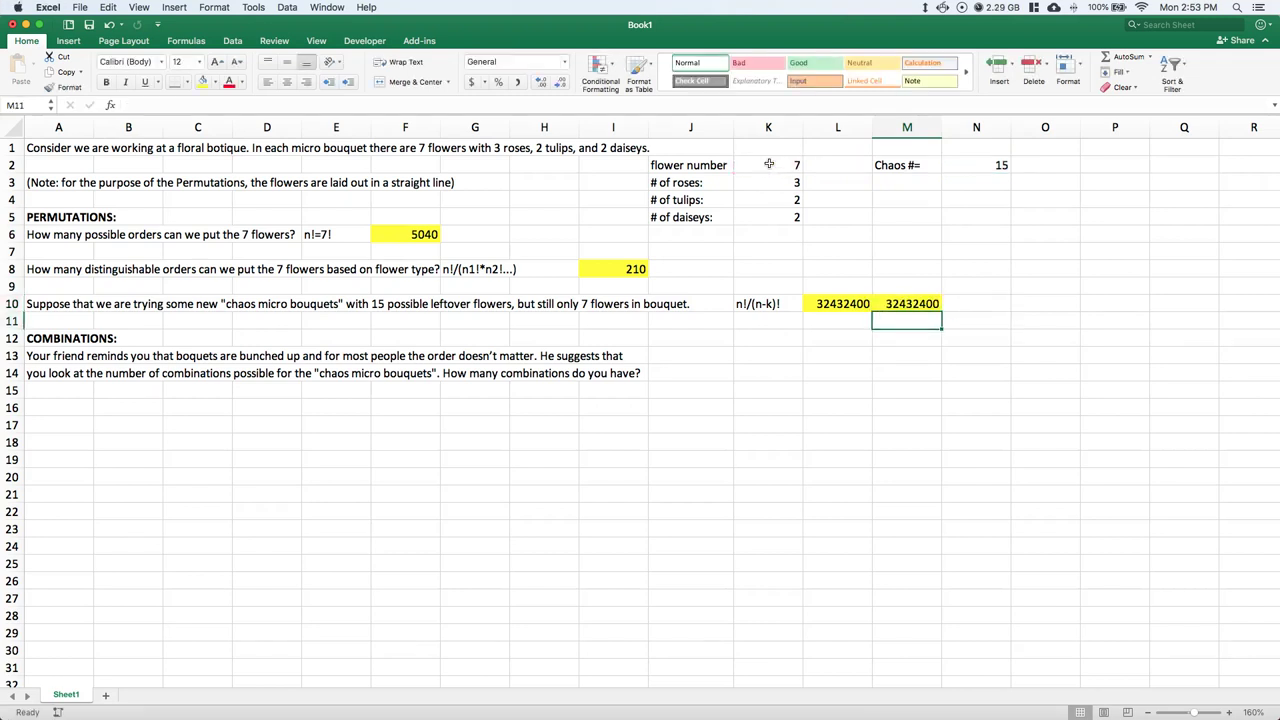
- Review the PERMUT formula in M10 and keep it unchanged
left_click(907, 306)
double_click(910, 308)
left_click(880, 303)
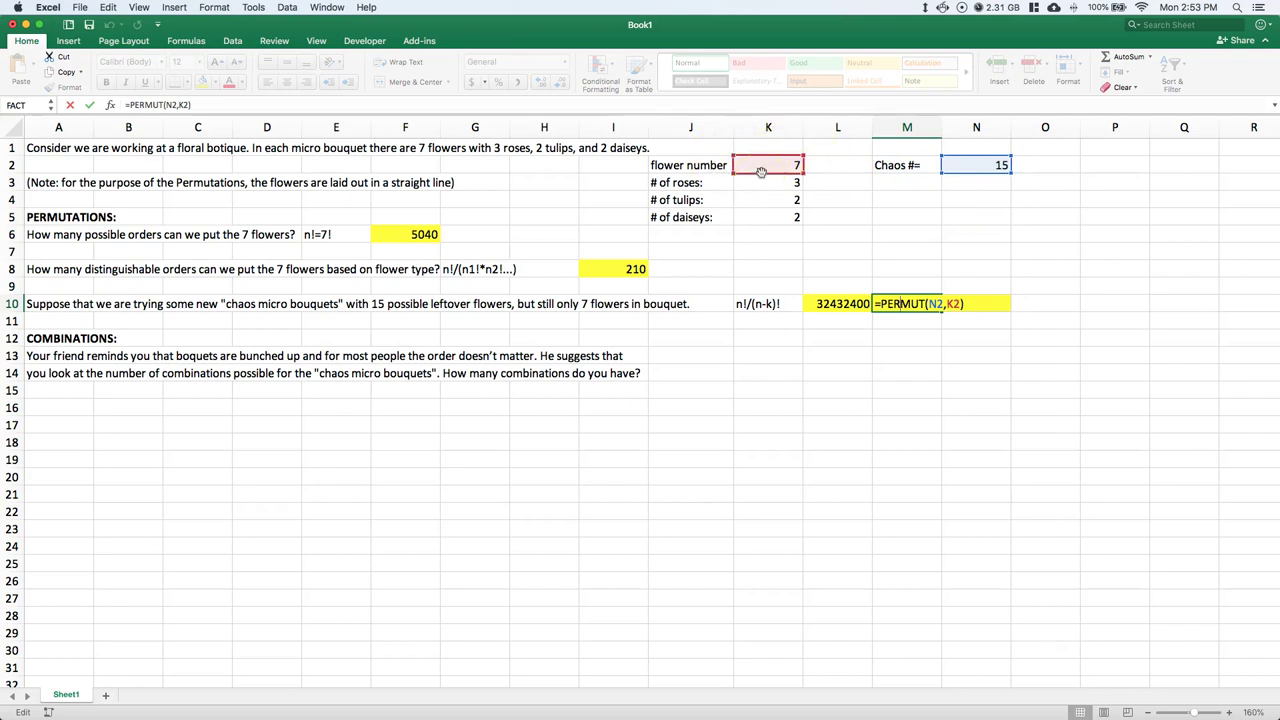
key("Return")
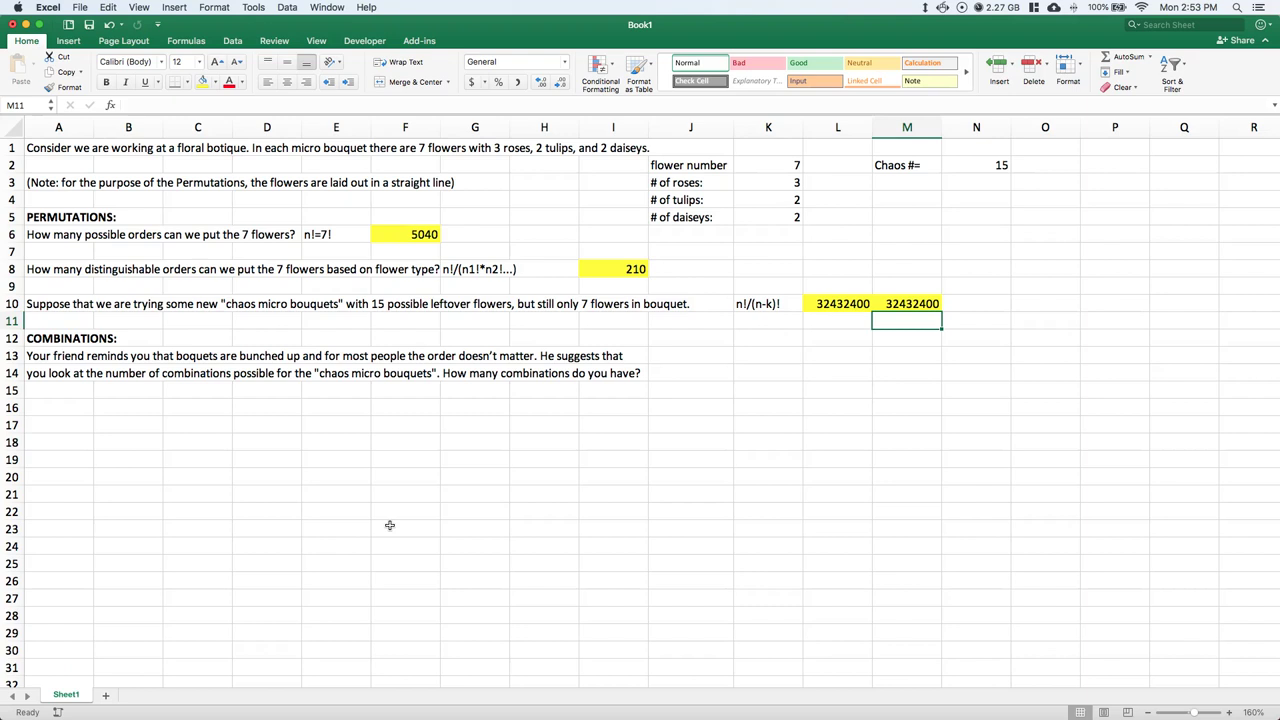
- Type n!/((n-k)!*k!) as plain text in C16, without a leading equals sign
left_click(214, 404)
type("=")
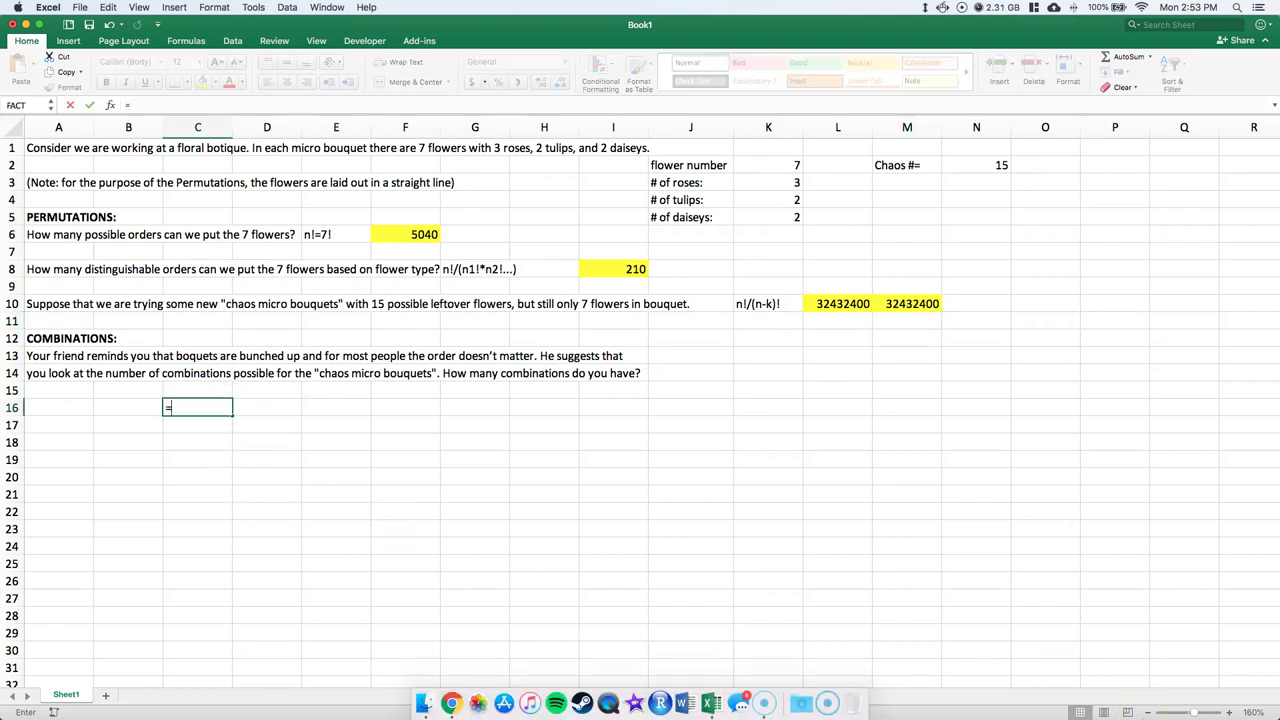
key("BackSpace")
type("n")
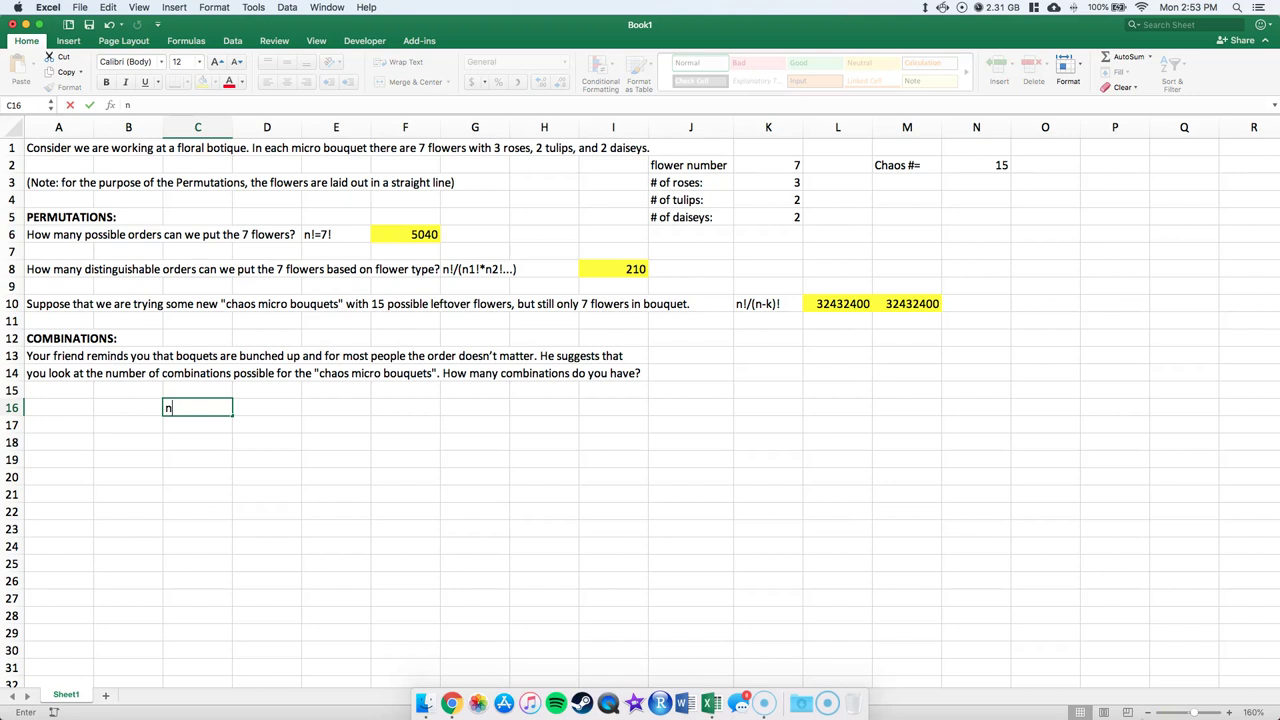
type("!/((n-k)!*k!)")
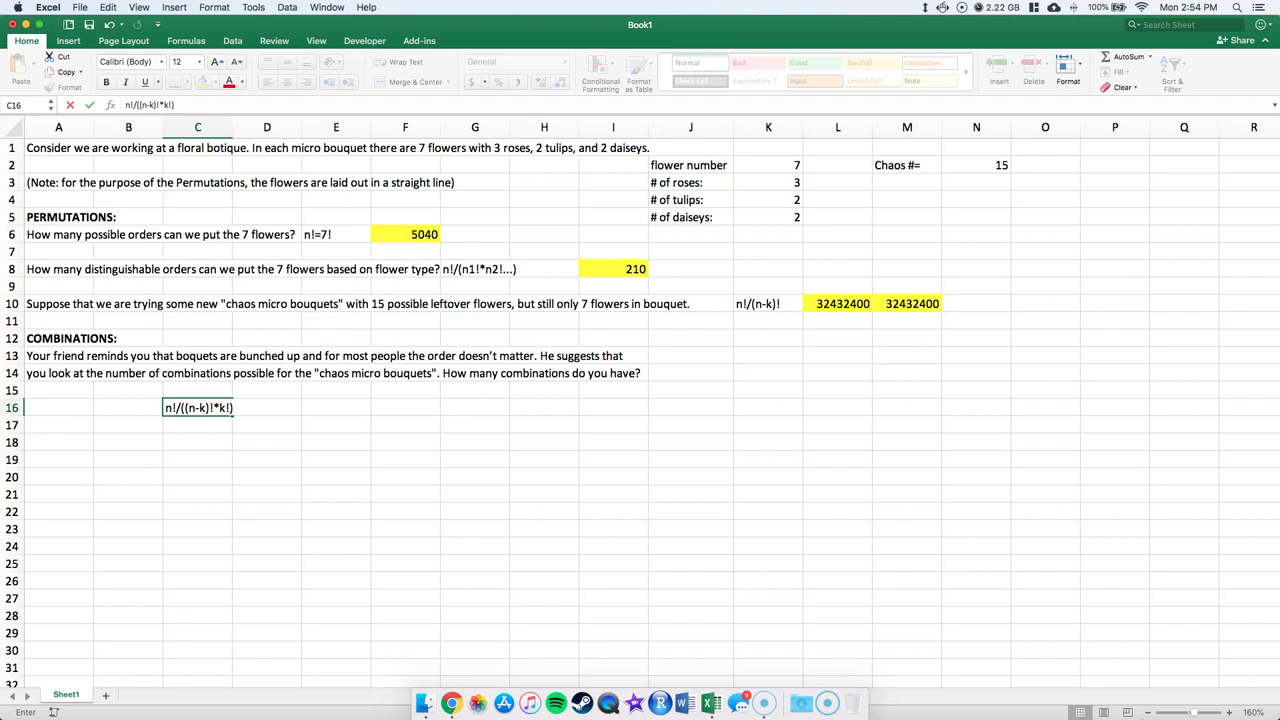
left_click(267, 407)
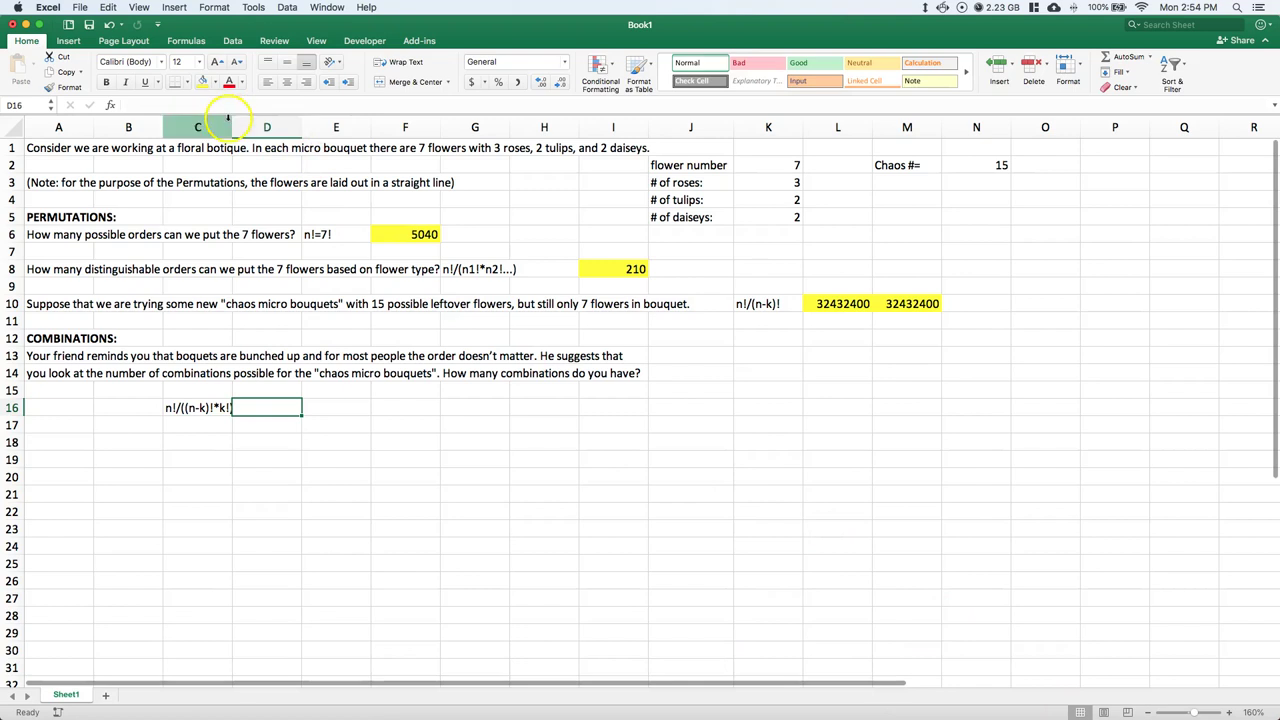
- Widen column C and enter =FACT(N2)/(FACT(N2-K2)*FACT(K2)) in D16, giving 6435
left_click_drag(232, 123, 240, 123)
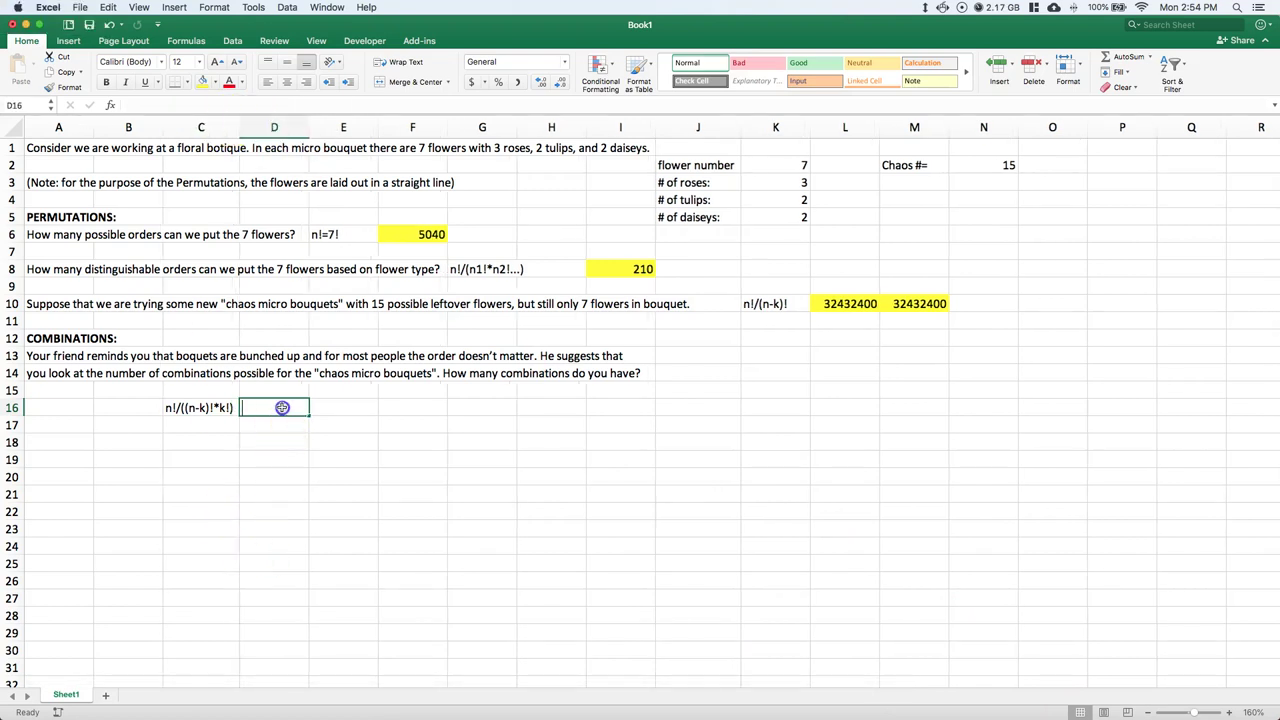
double_click(282, 407)
type("=fact")
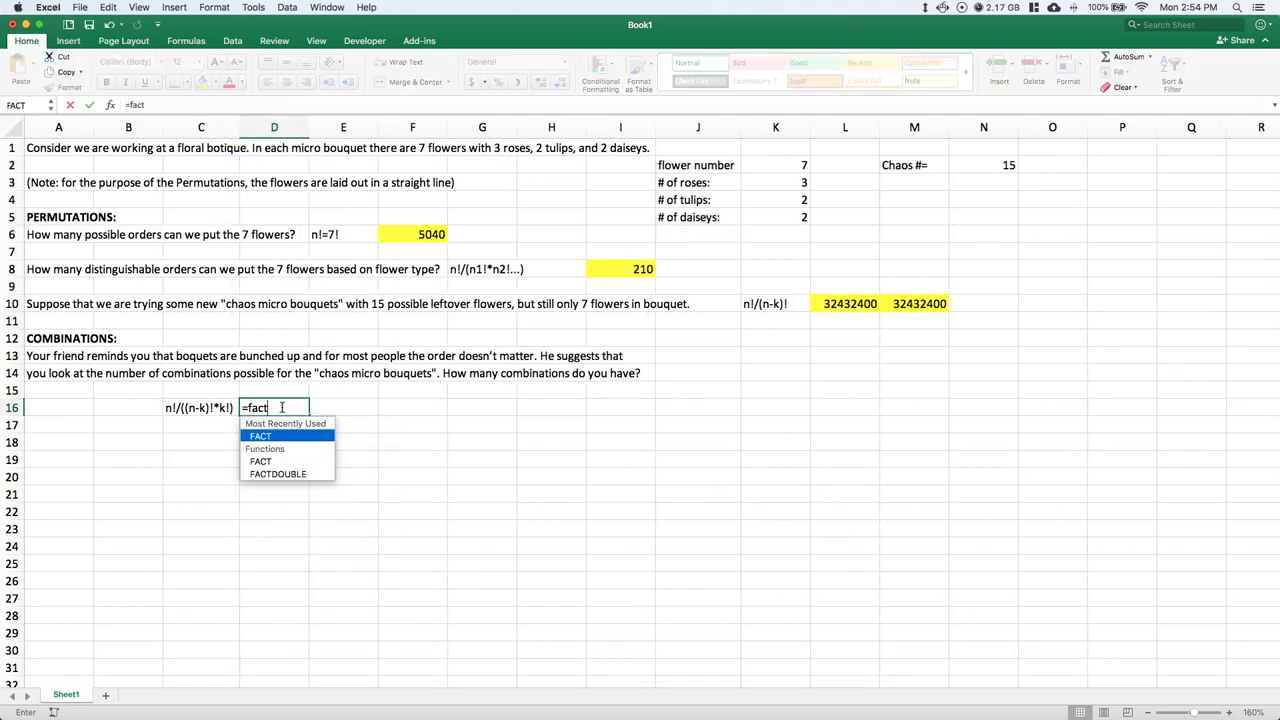
type("(")
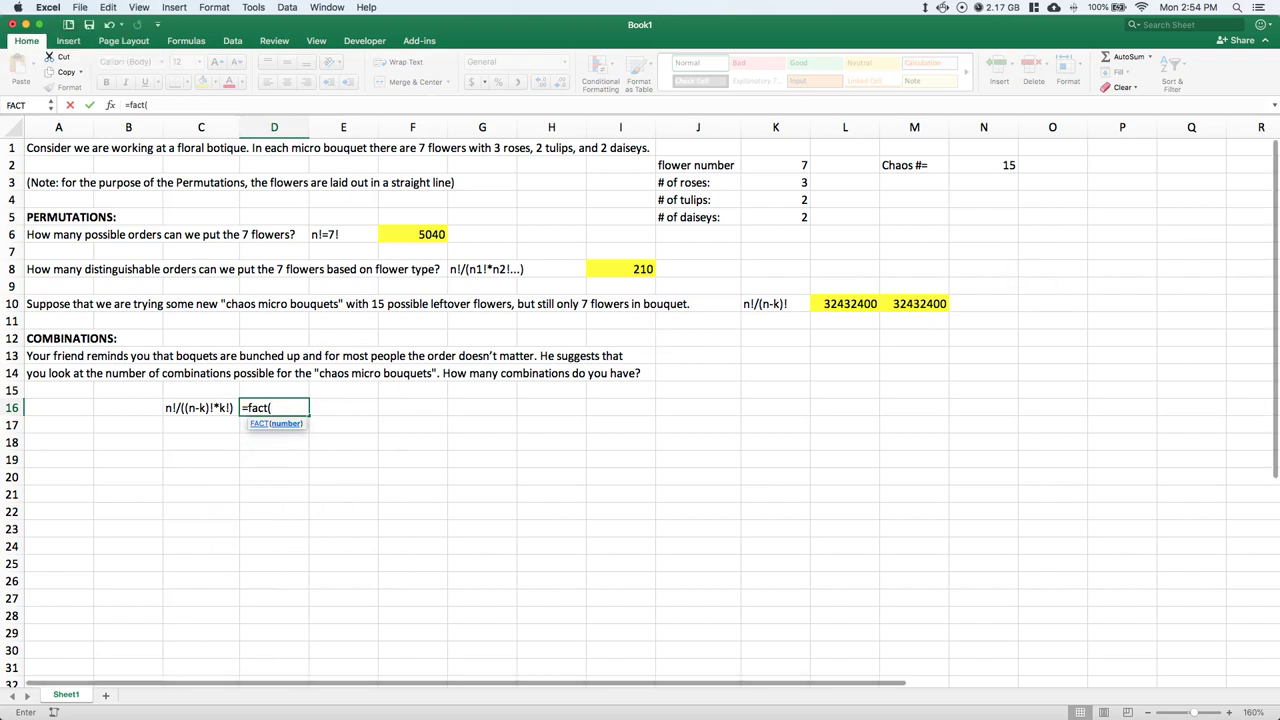
left_click(996, 167)
type(")")
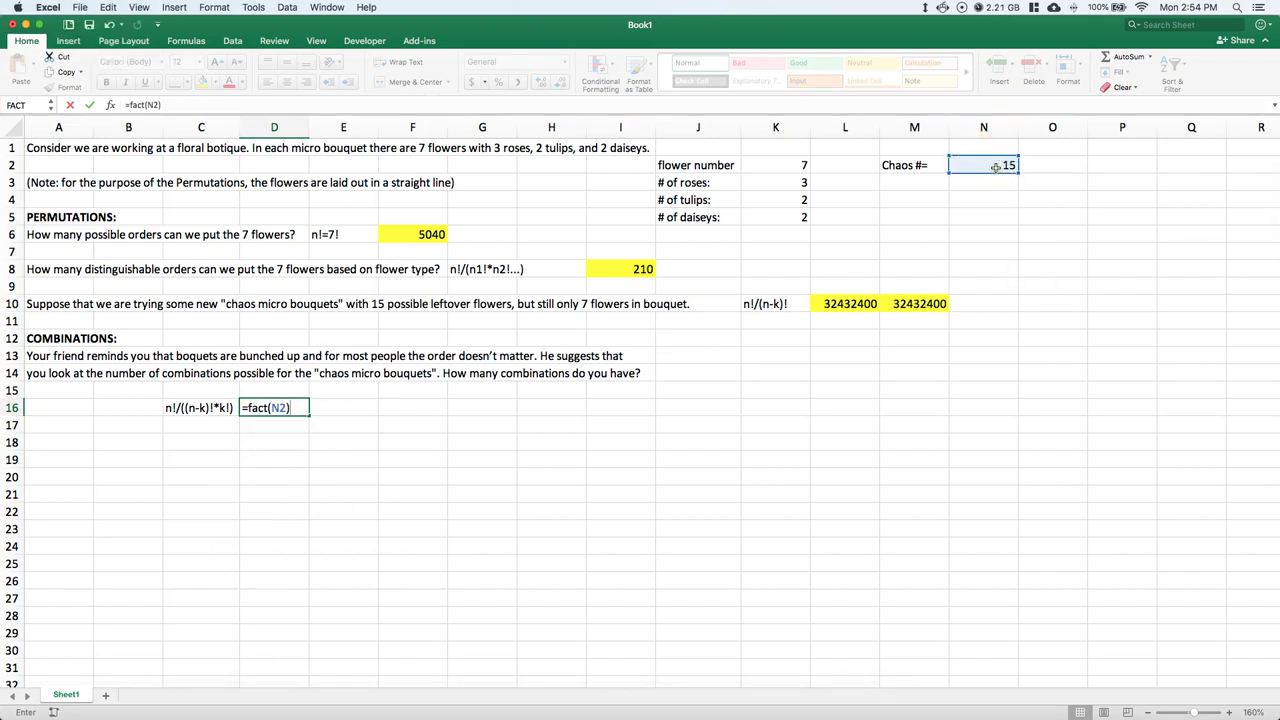
type("/(fact")
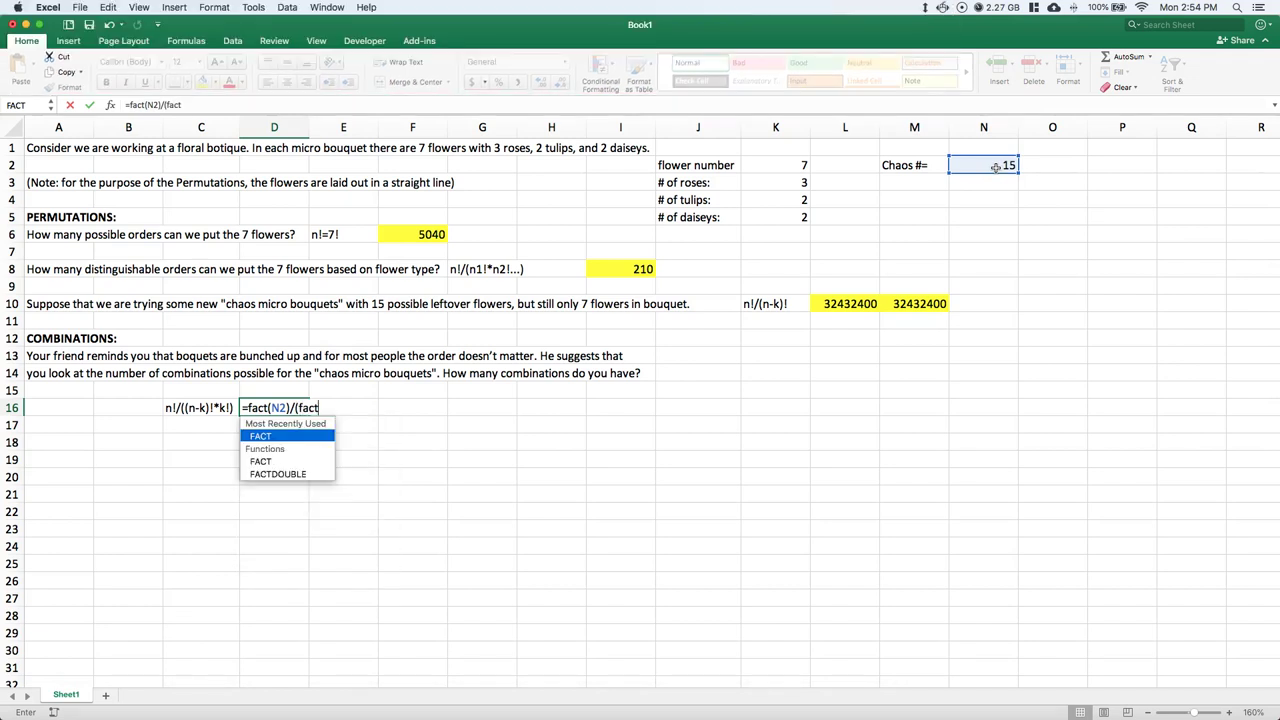
type("(")
left_click(978, 167)
type("-")
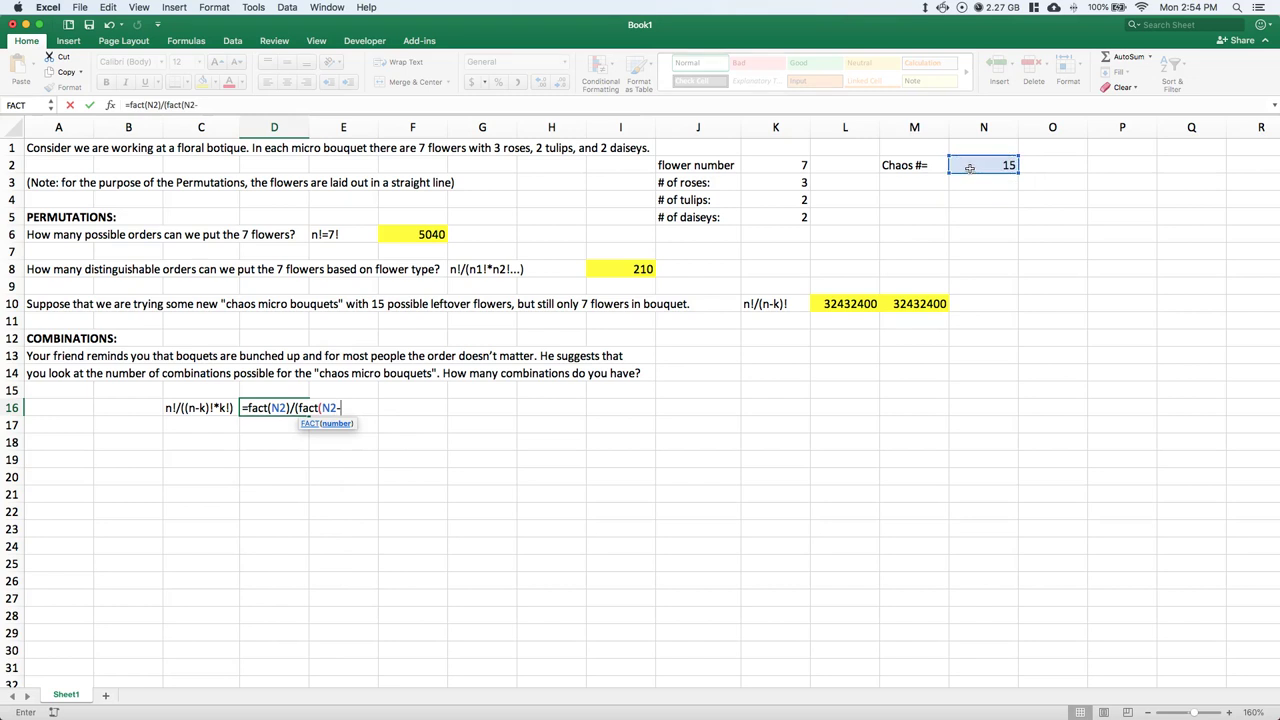
left_click(767, 164)
type(")")
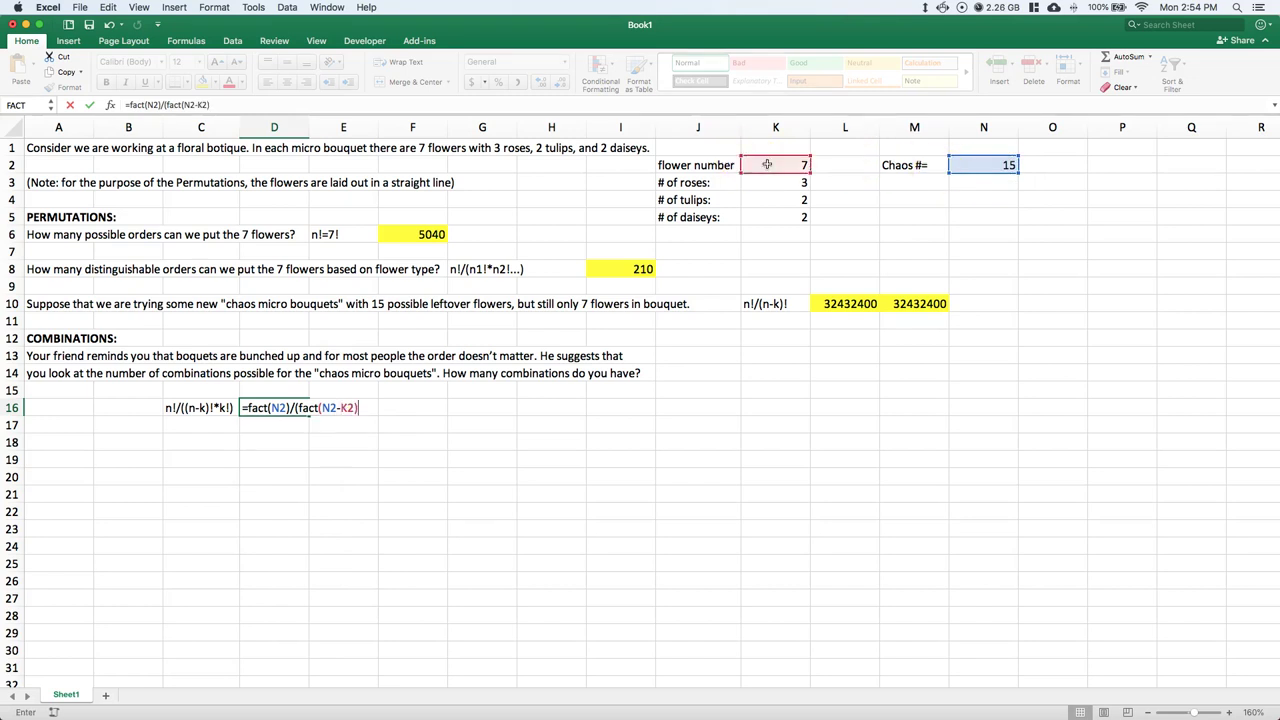
type("/")
key("BackSpace")
type("*ffa")
key("BackSpace")
key("BackSpace")
type("act(")
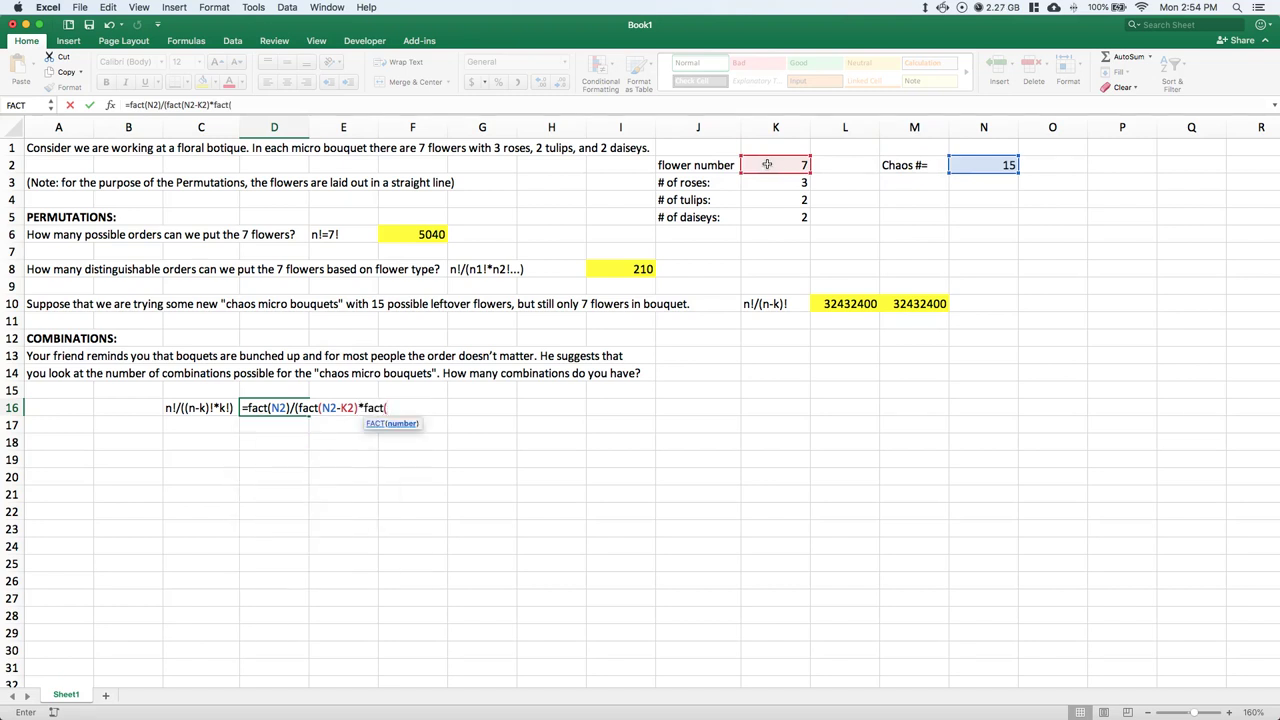
left_click(772, 165)
type(")")
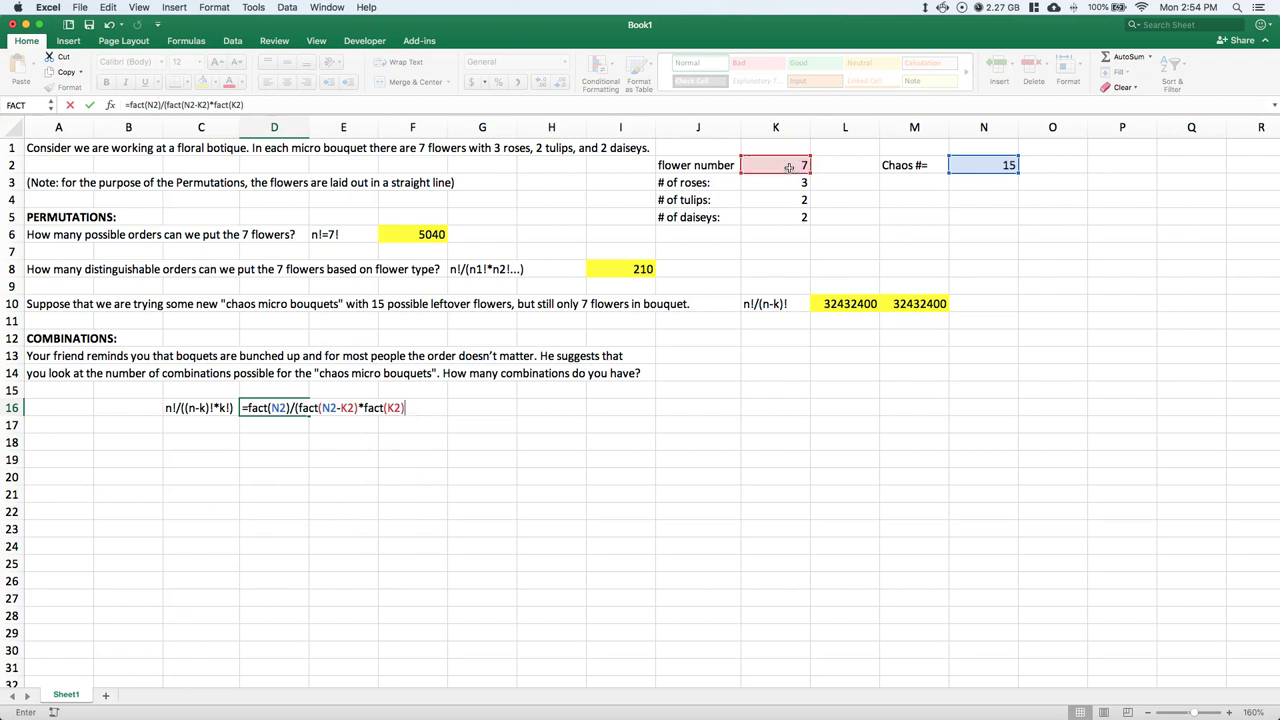
type(")")
key("Return")
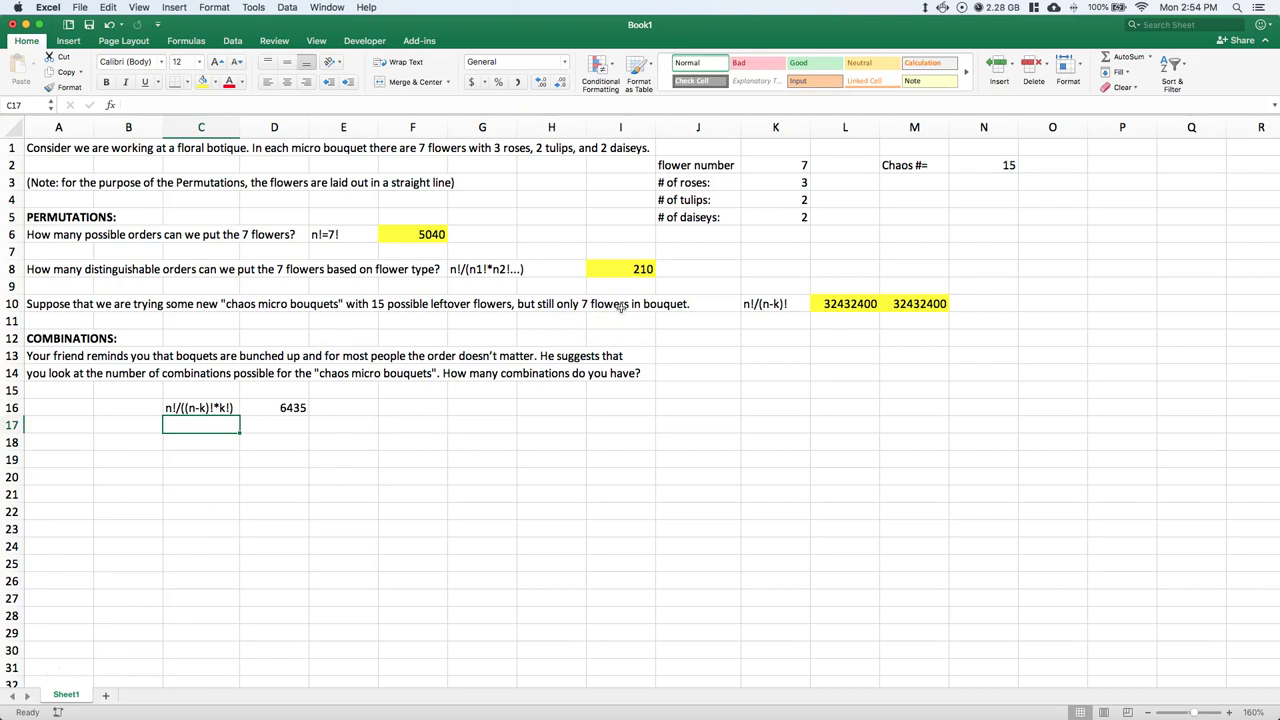
- Enter =COMBIN(N2,K2) in E16, matching D16's 6435
left_click(340, 406)
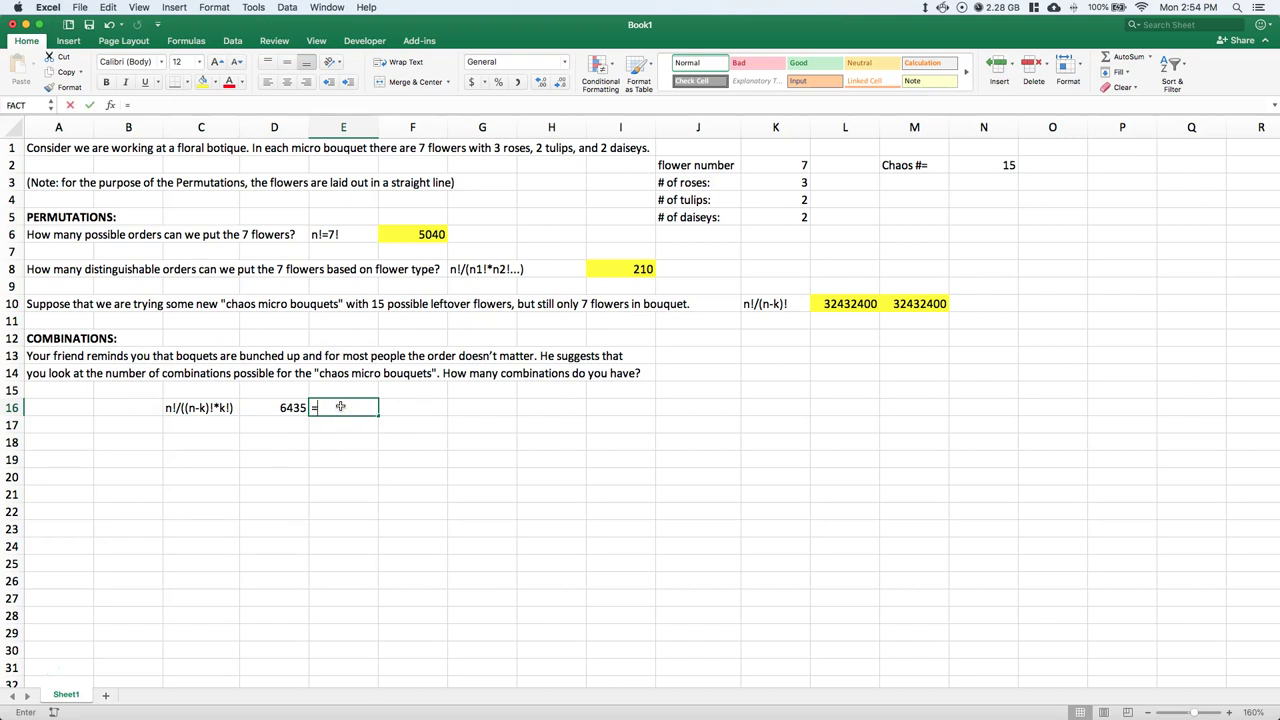
type("=com")
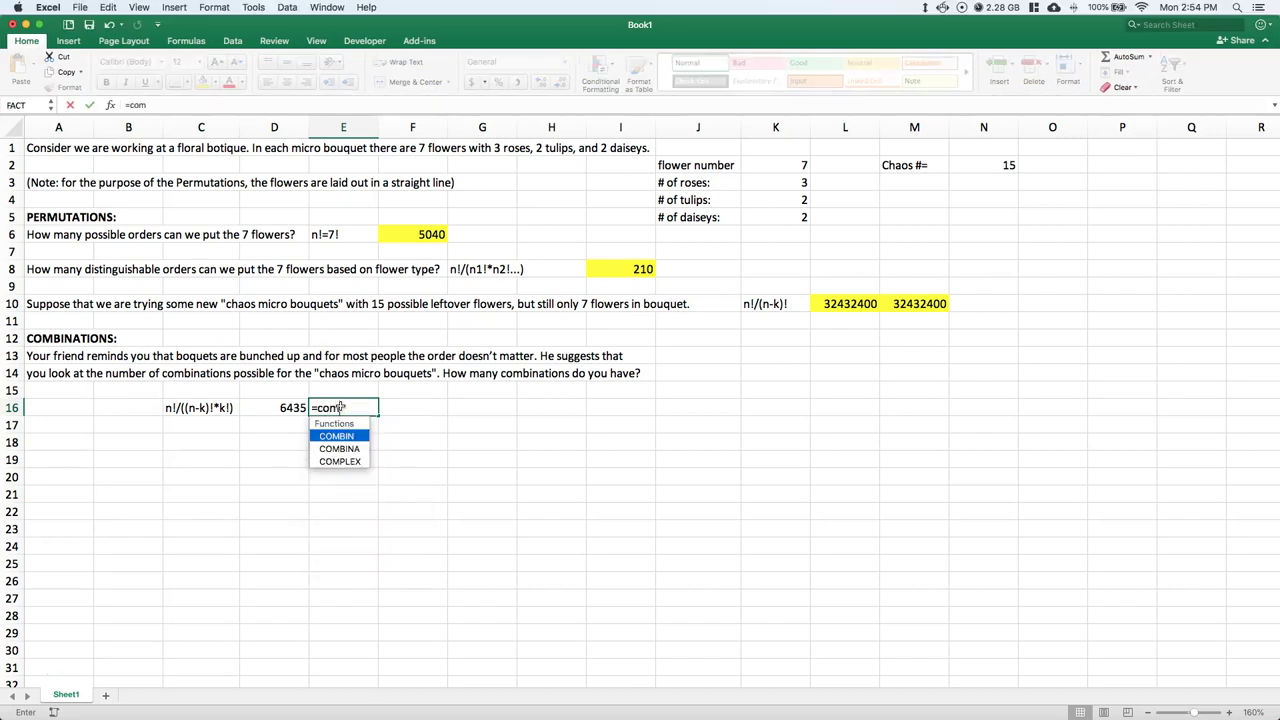
type("bin(")
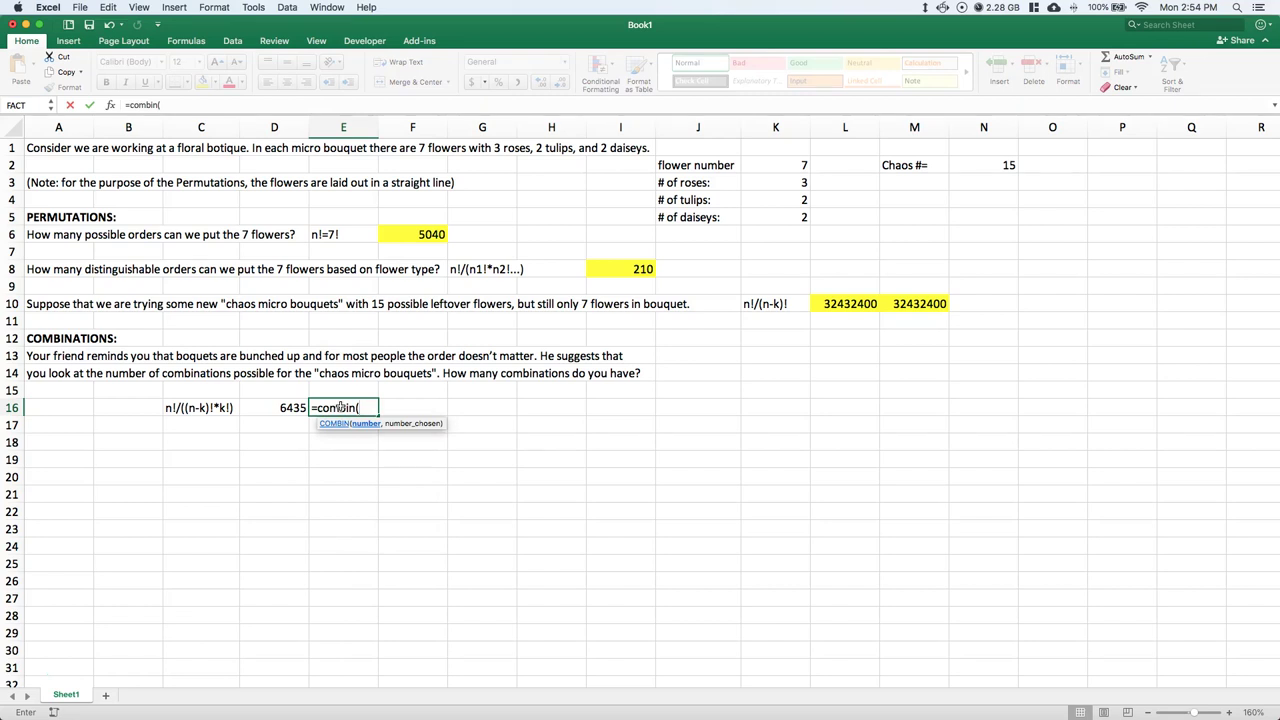
left_click(990, 165)
type(",")
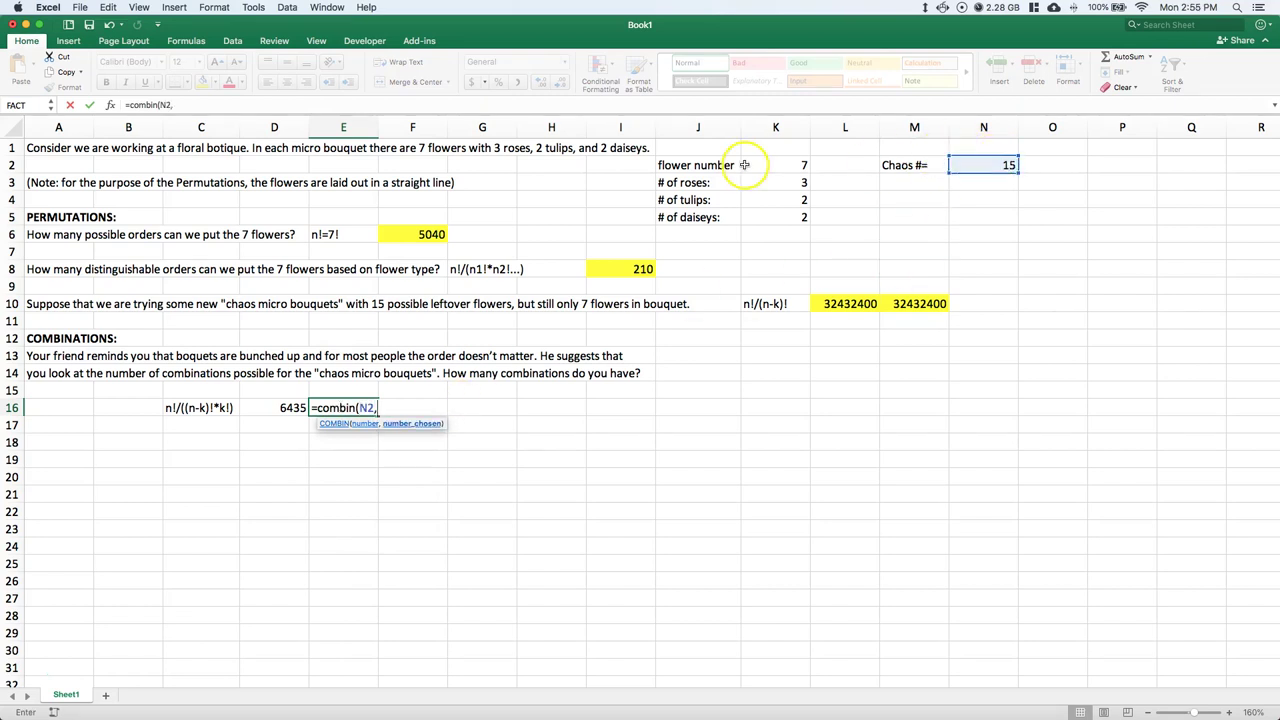
left_click(781, 167)
key("Return")
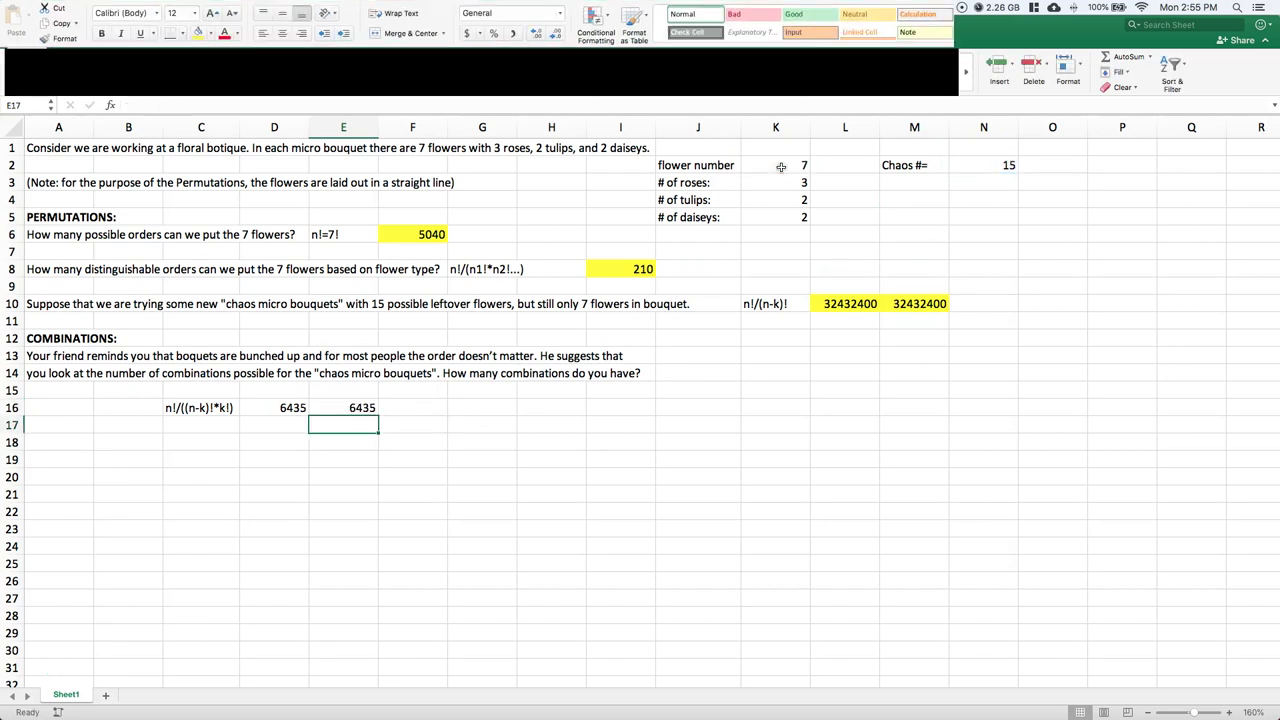
- Shade the two combination answer cells D16 and E16 yellow
left_click_drag(339, 406, 290, 407)
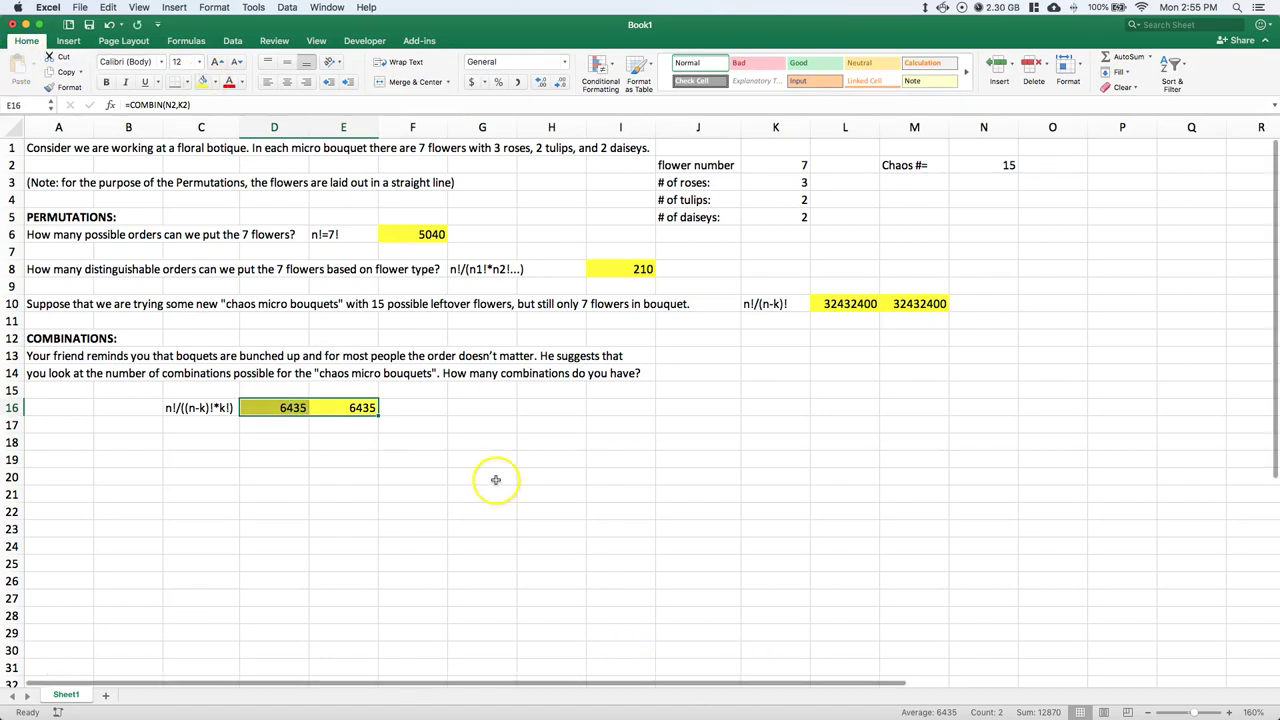
left_click(496, 478)
left_click(471, 407)
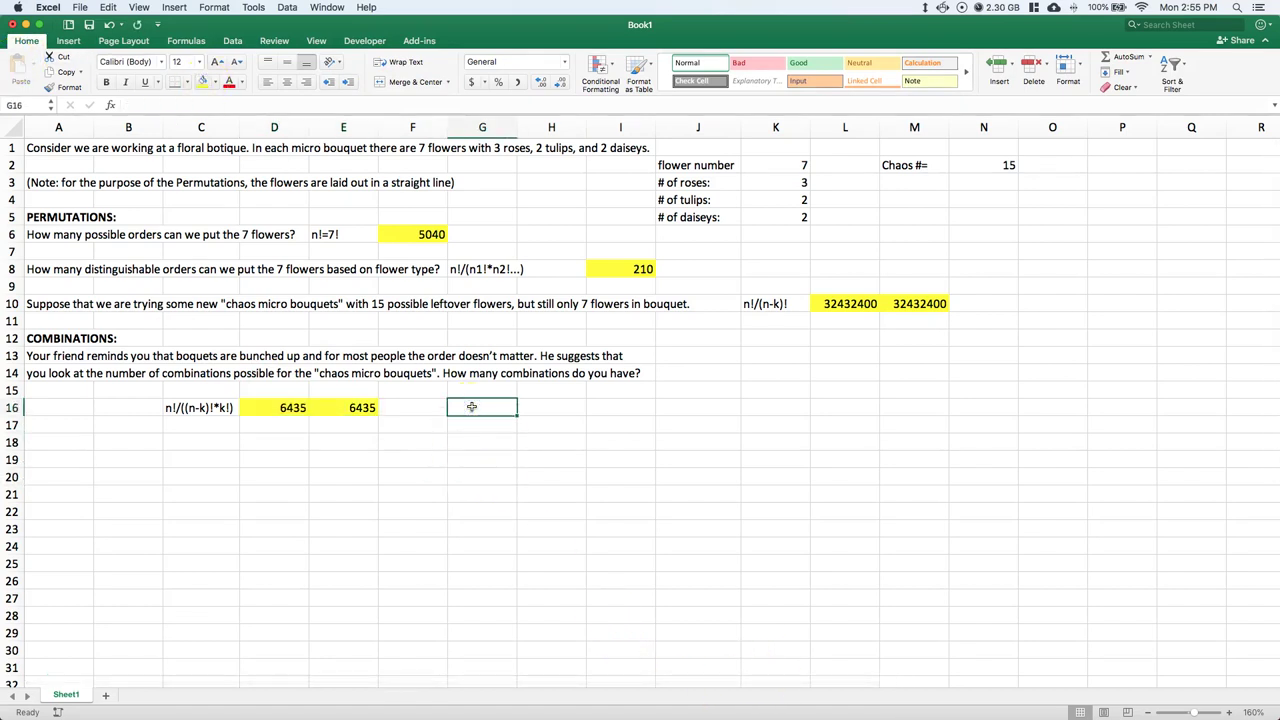
- Type =fact(), =permut() and =combin() into G16, G17 and G18
double_click(471, 407)
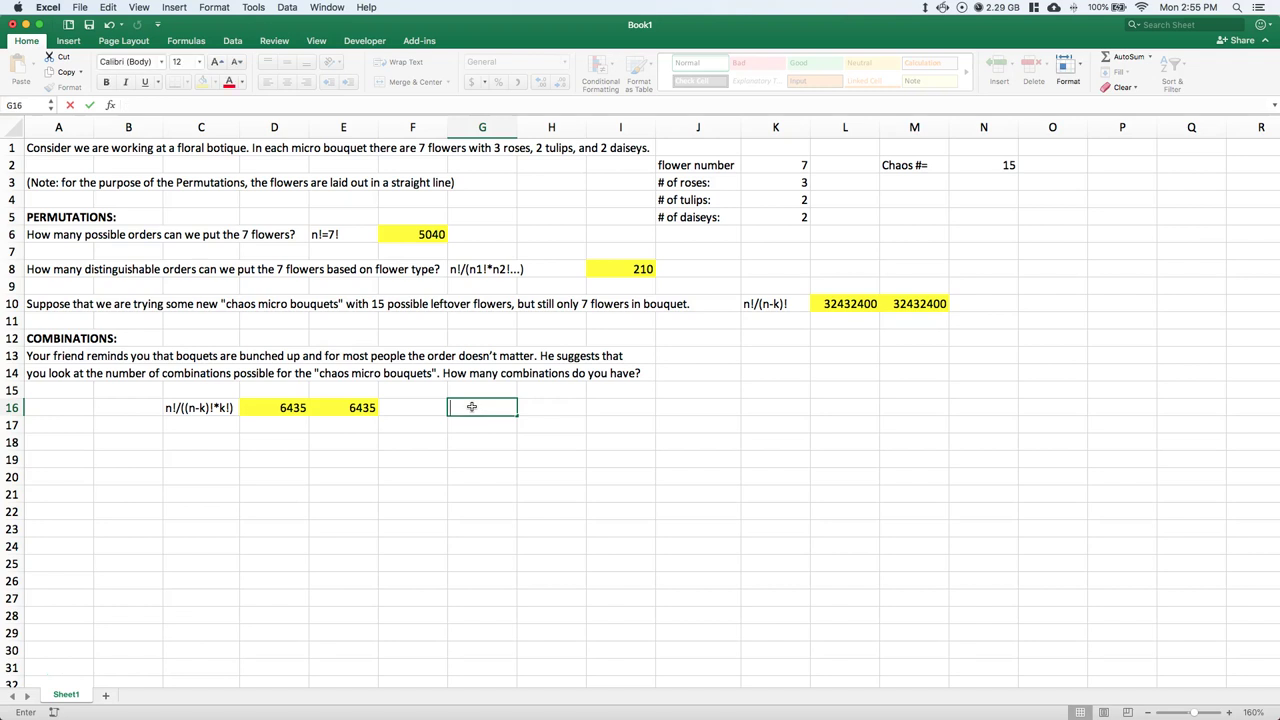
type("=fact()")
key("Return")
type("=")
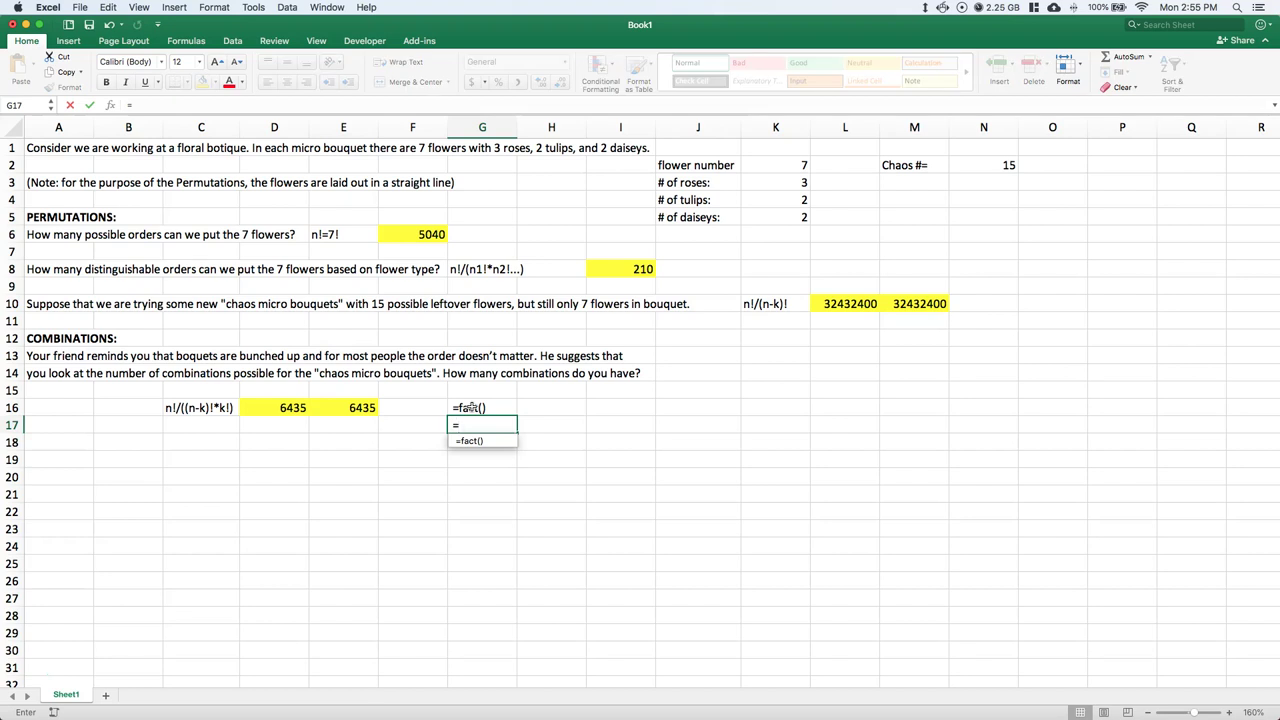
type("permutai")
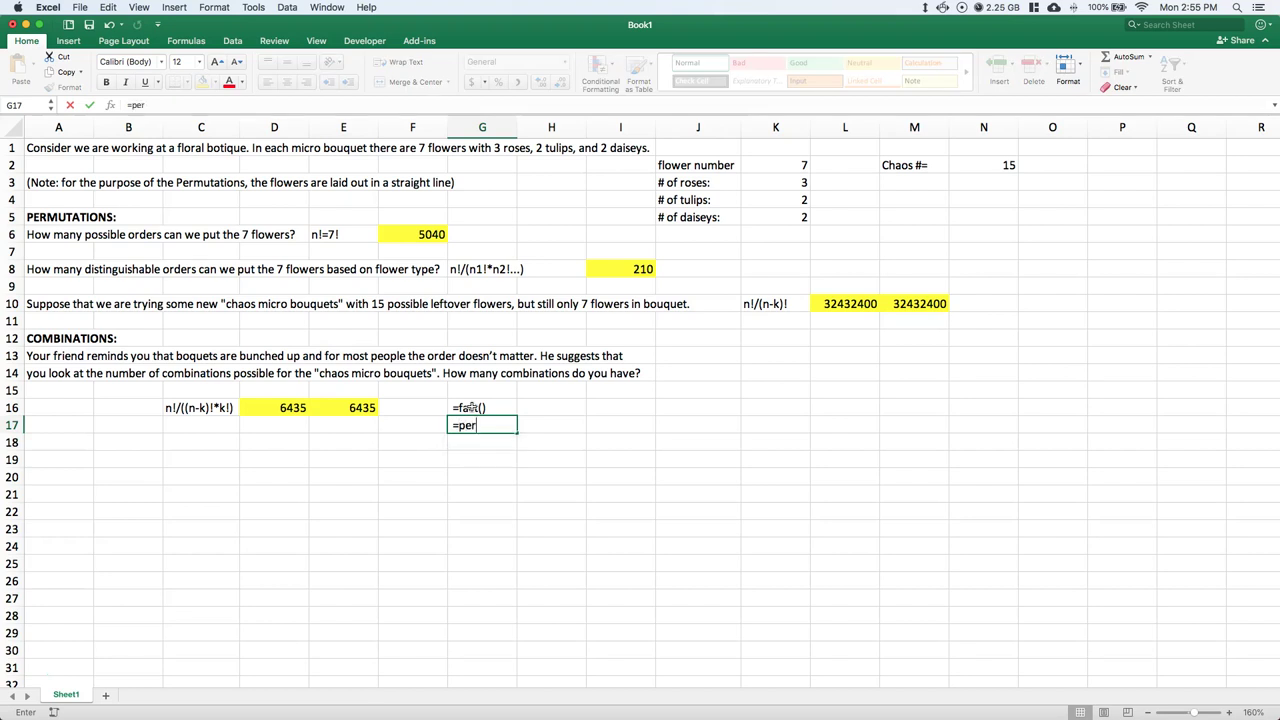
key("BackSpace")
key("BackSpace")
key("BackSpace")
key("Return")
type("=")
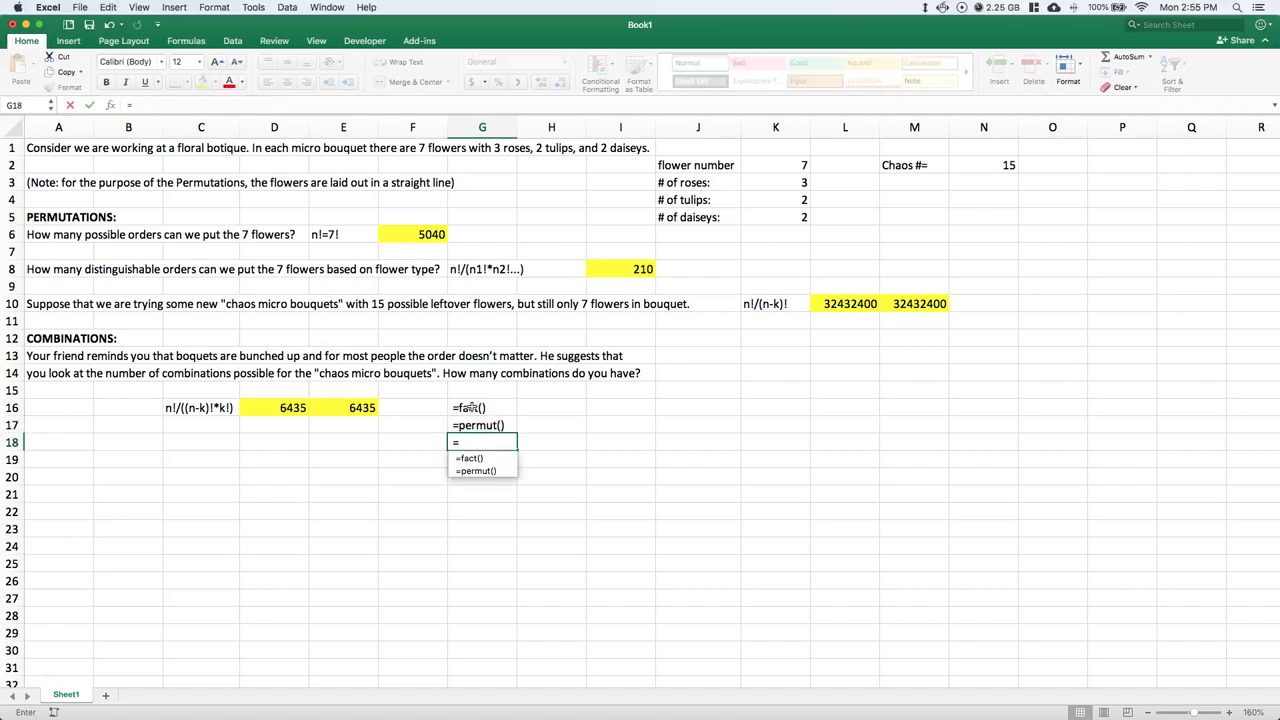
type("combin")
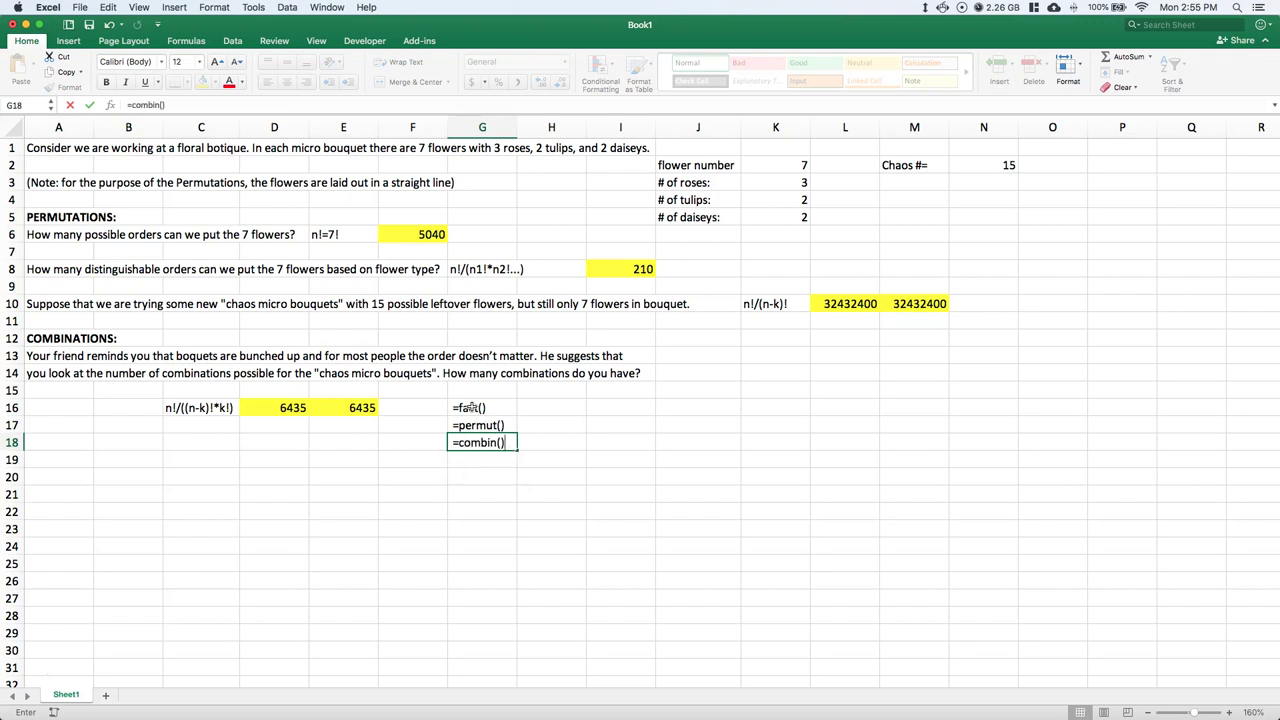
type("()")
key("Return")
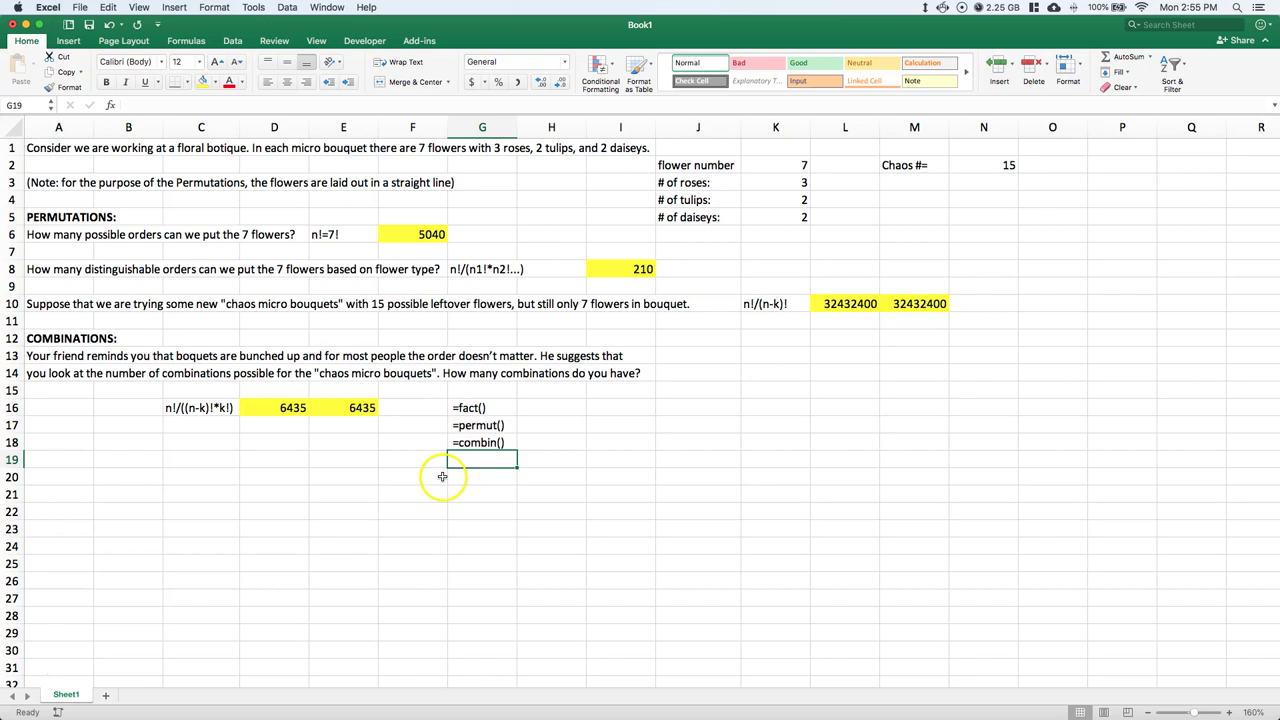
left_click_drag(460, 408, 480, 445)
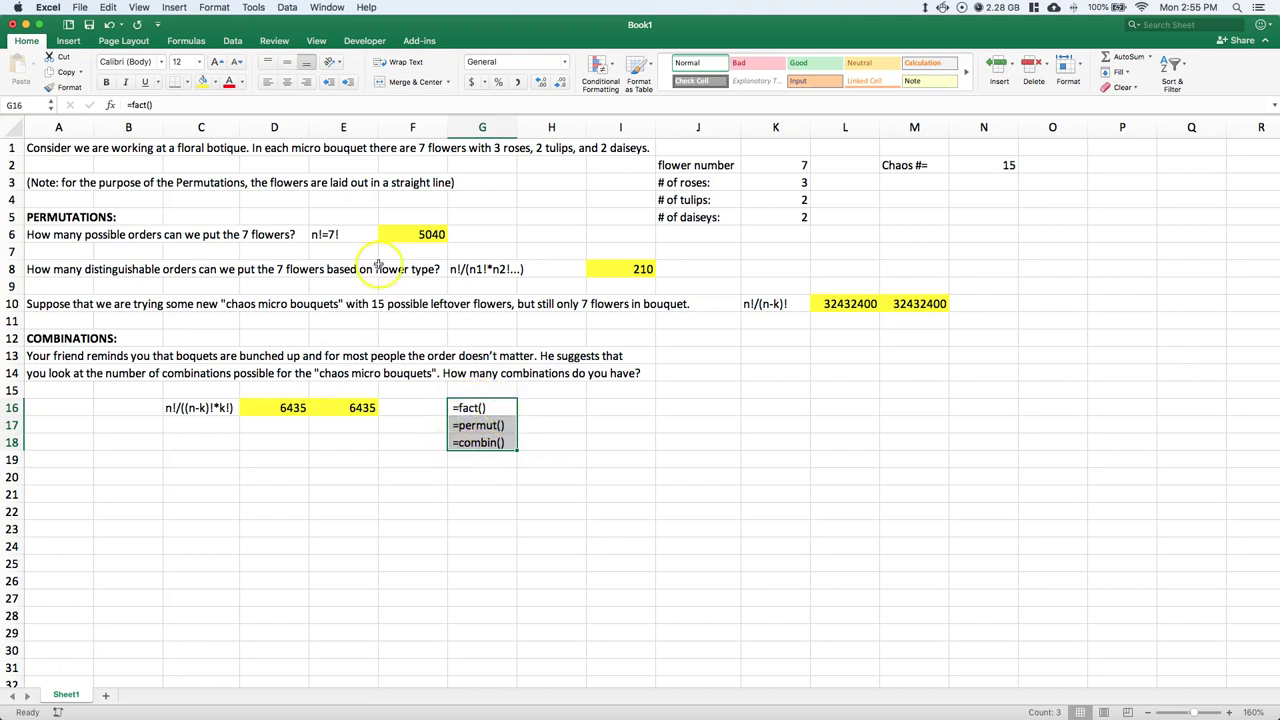
left_click(601, 477)
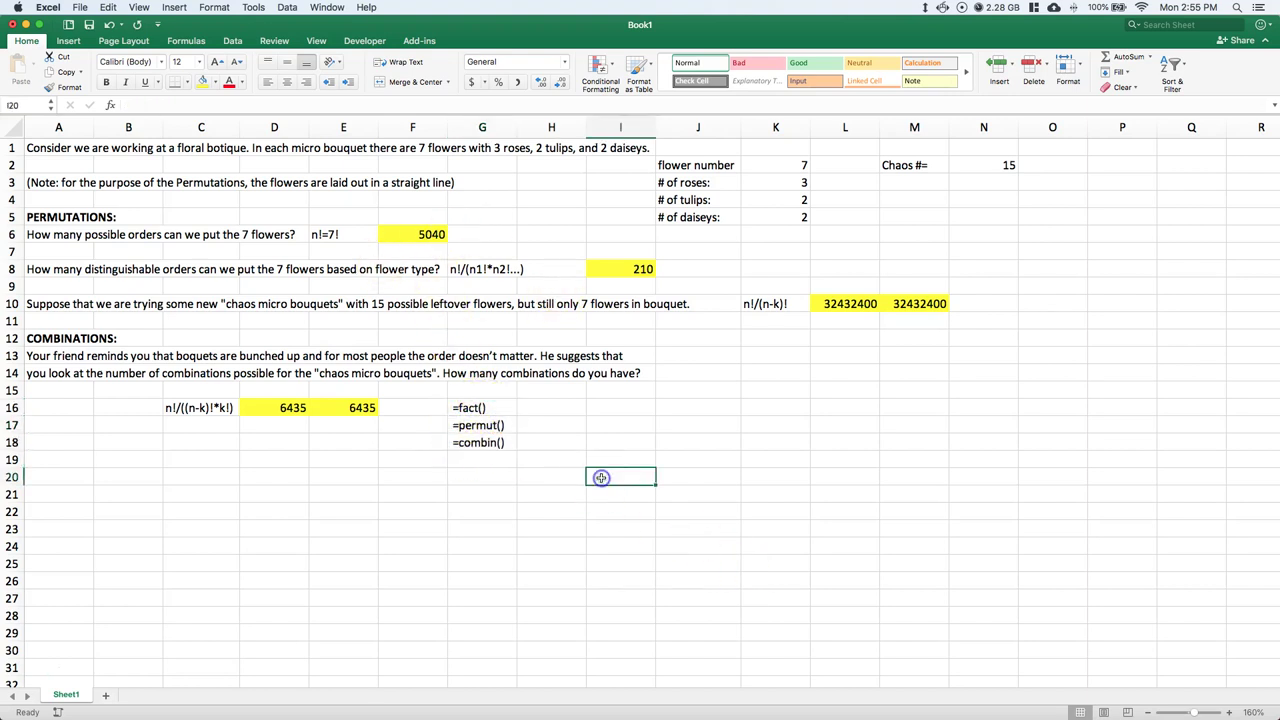